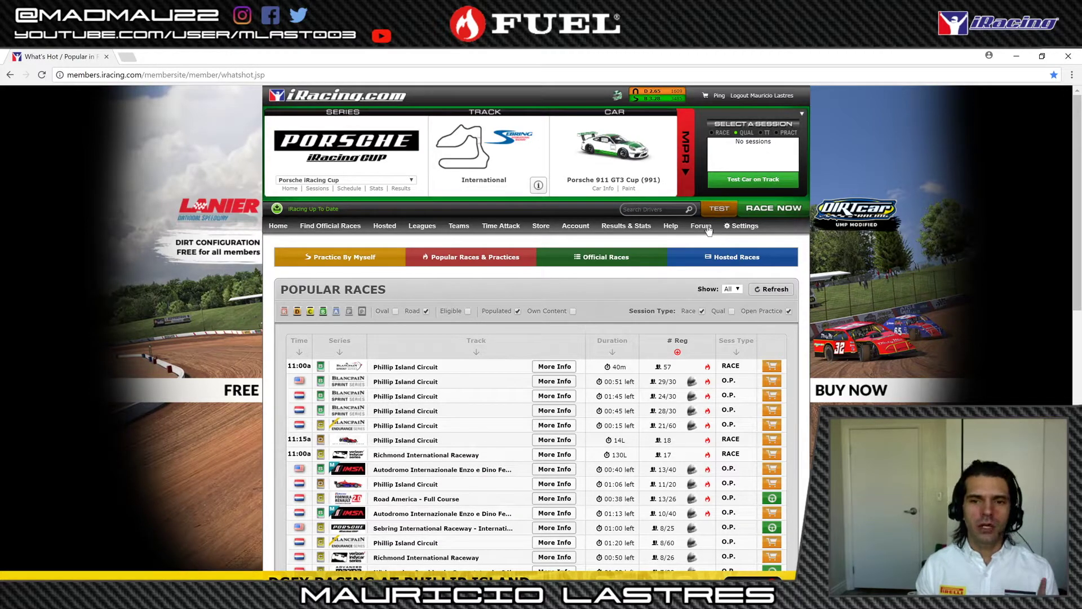
- Go to the iRacing member forum and open the Telemetry Discussion board
left_click(702, 227)
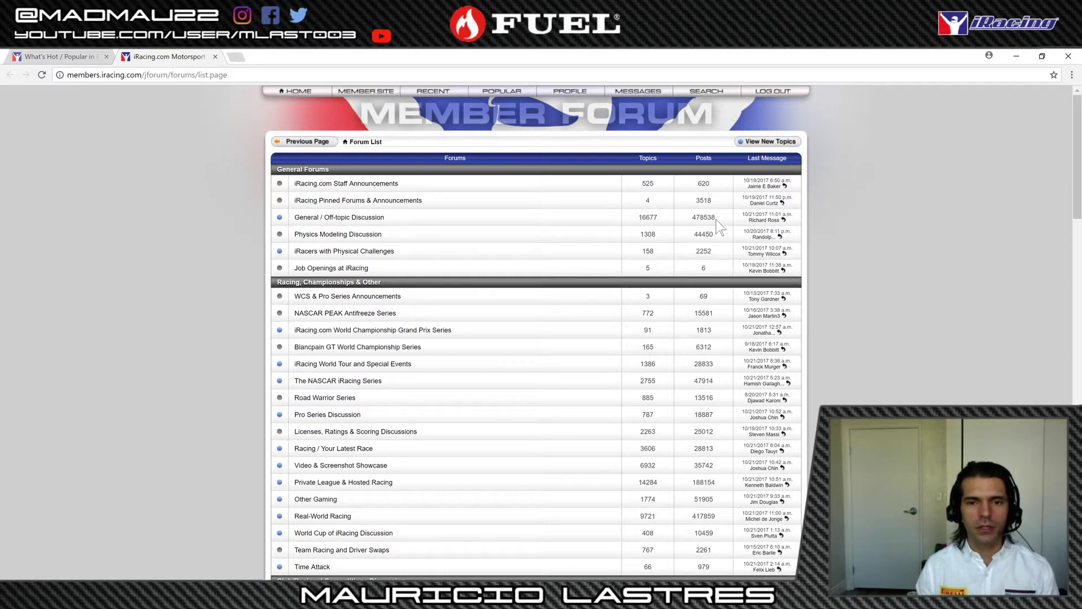
scroll(720, 222, "down", 4)
scroll(720, 222, "up", 4)
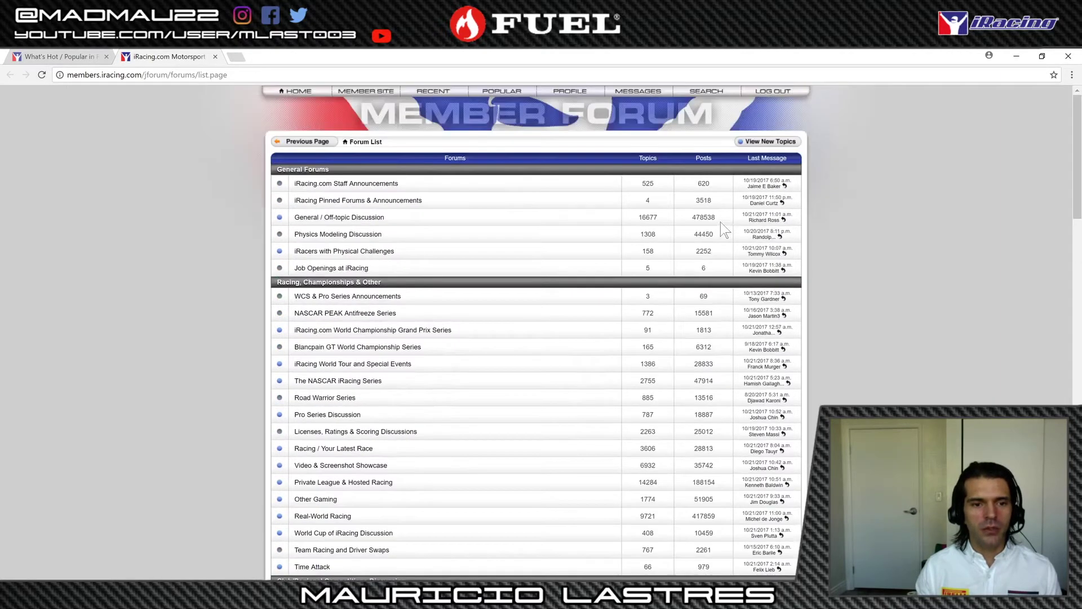
scroll(374, 330, "down", 2)
scroll(374, 330, "down", 5)
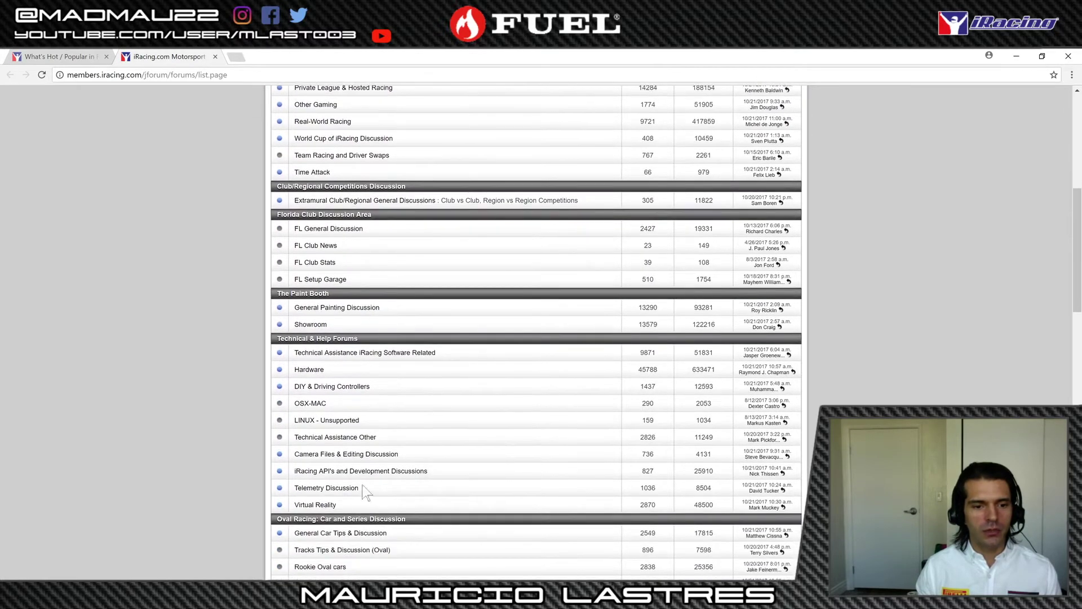
left_click(357, 486)
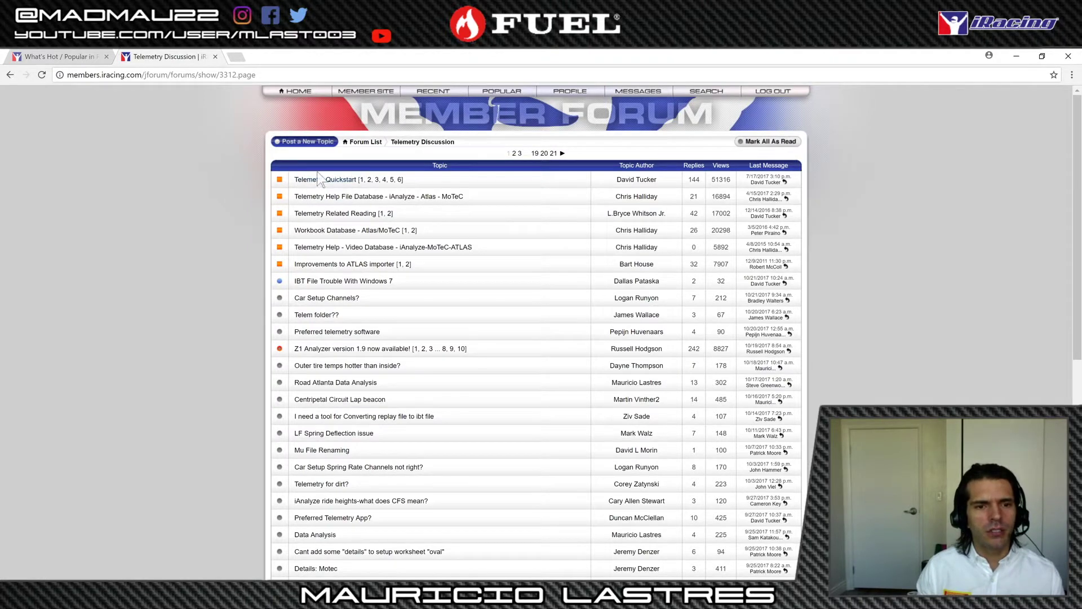
left_click(387, 232)
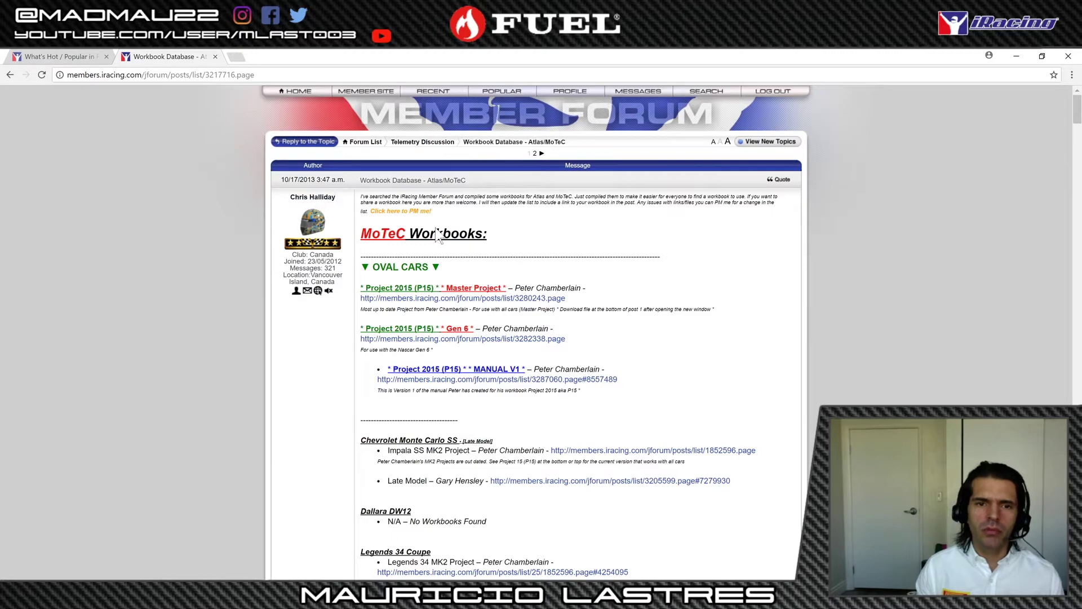
scroll(463, 291, "down", 3)
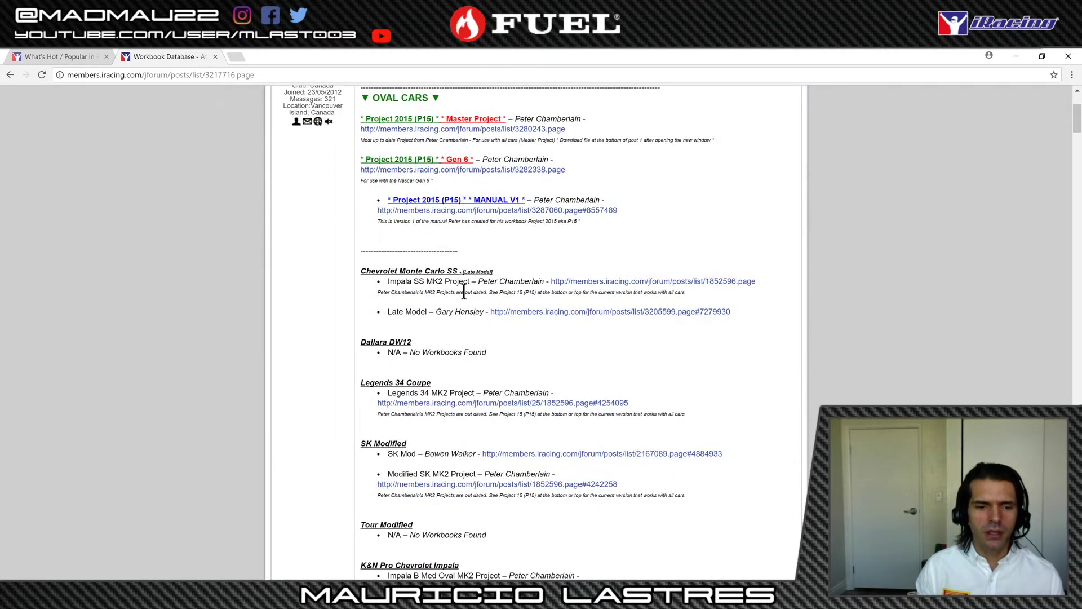
scroll(464, 291, "down", 9)
scroll(465, 292, "down", 14)
scroll(464, 291, "down", 9)
scroll(464, 291, "up", 20)
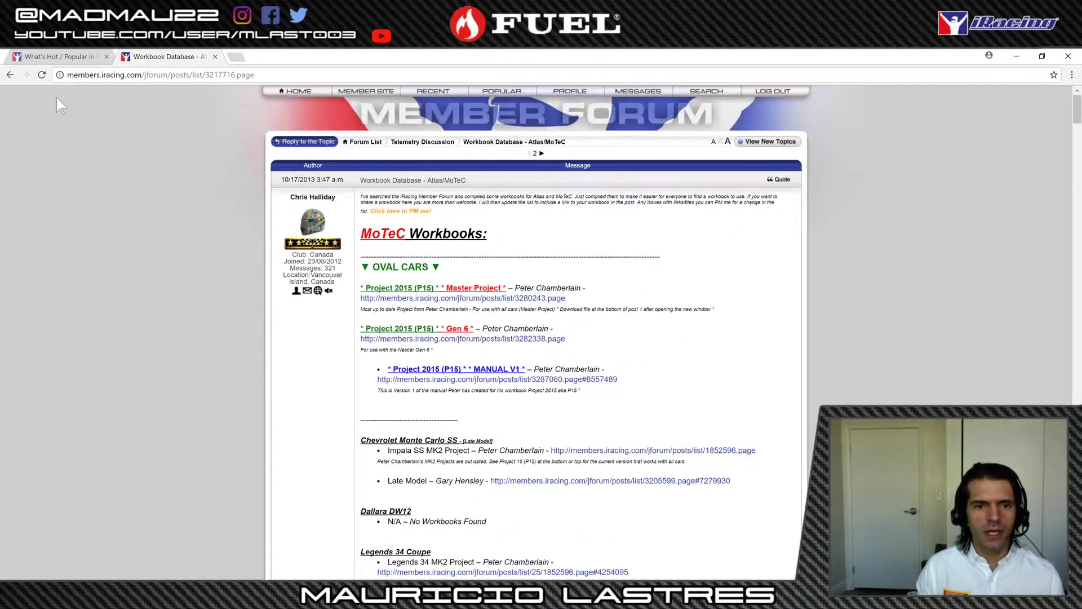
left_click(9, 74)
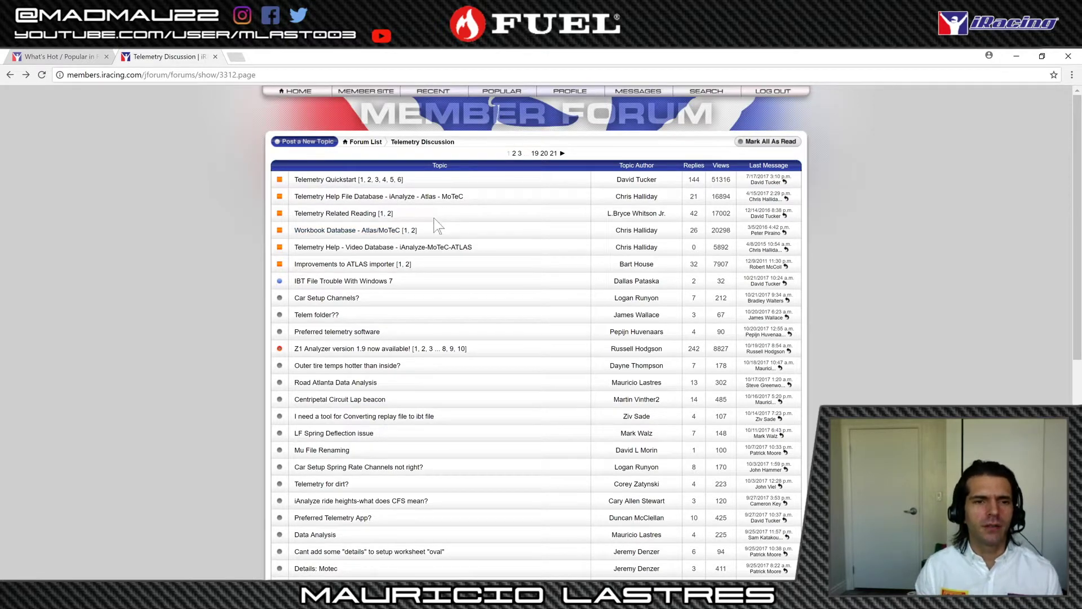
- Open the MoTeC Project 2015 thread and scroll to the Download File table with Project 2015-Master v7.zip
left_click(376, 197)
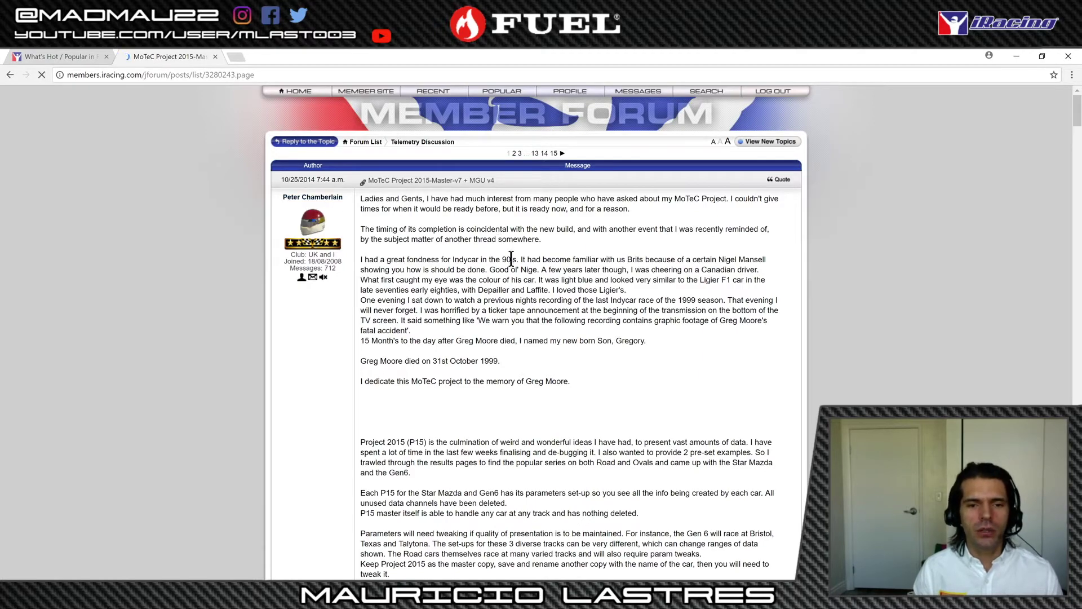
scroll(522, 263, "down", 8)
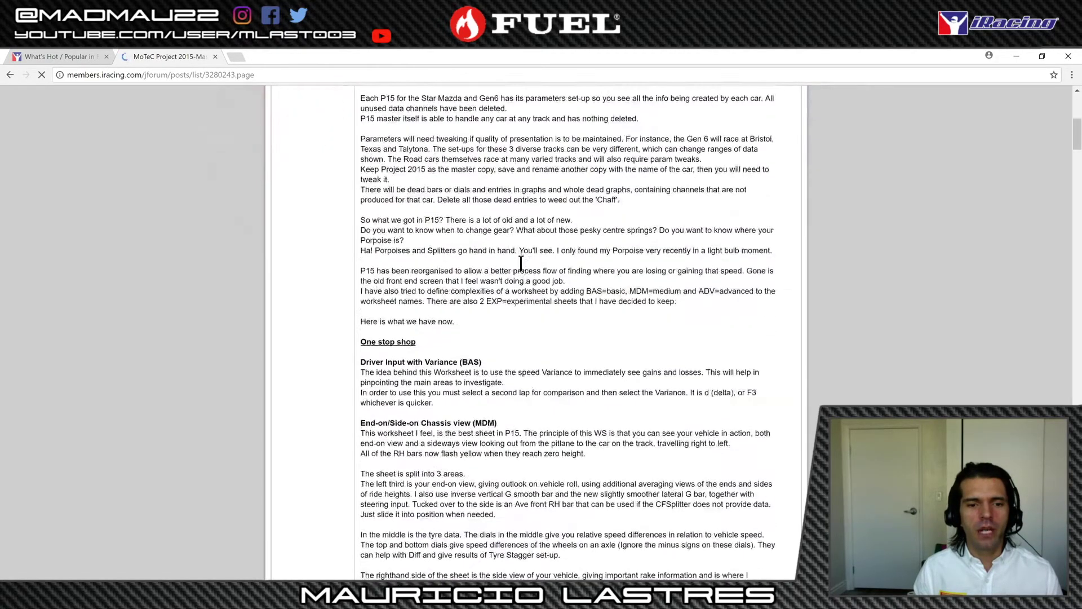
scroll(584, 307, "down", 11)
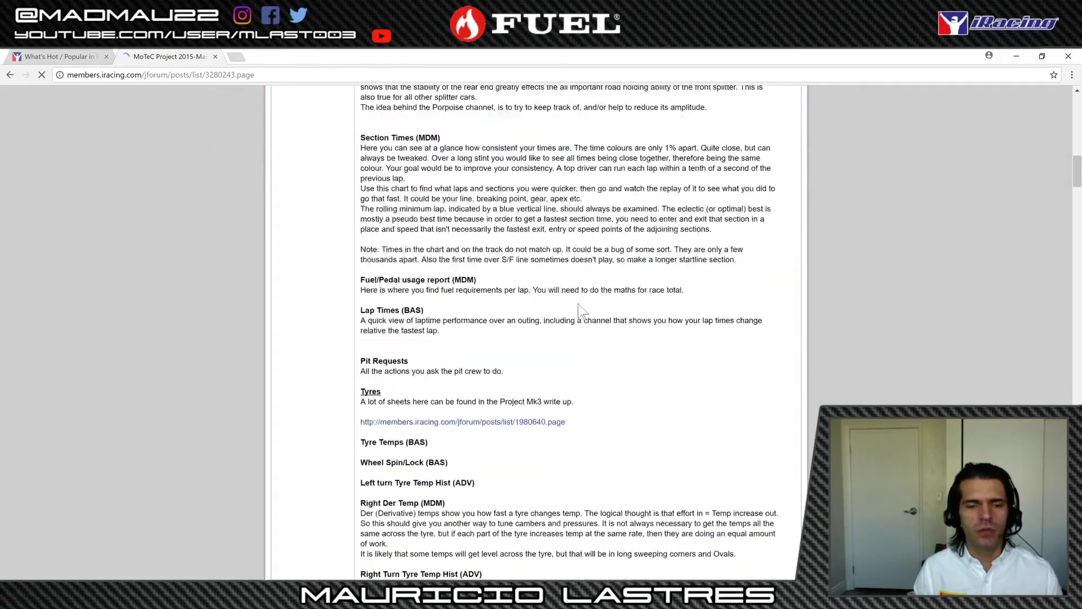
scroll(465, 276, "down", 12)
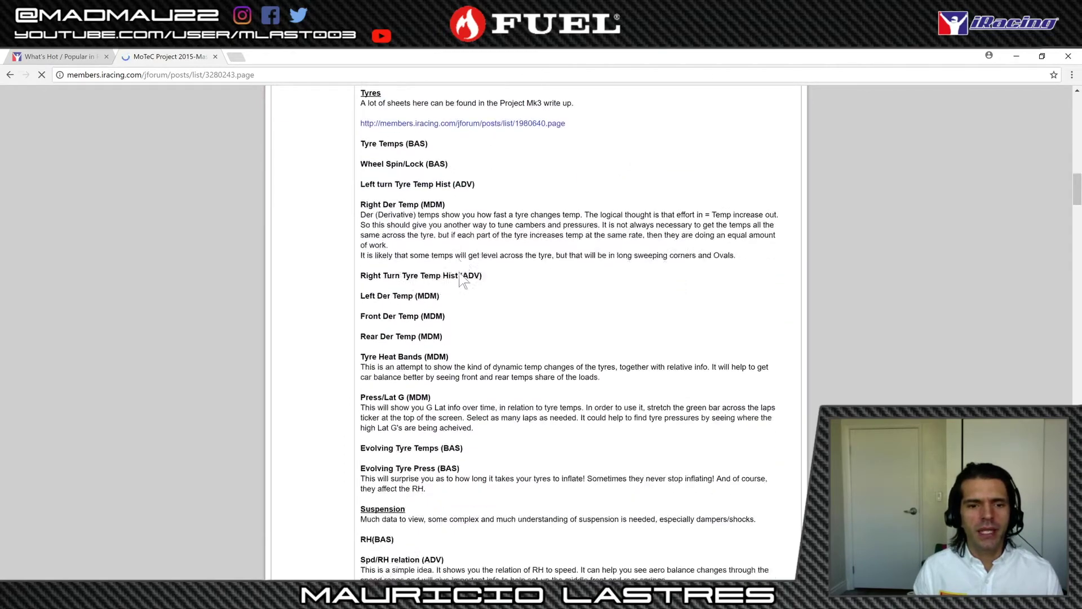
scroll(462, 273, "down", 17)
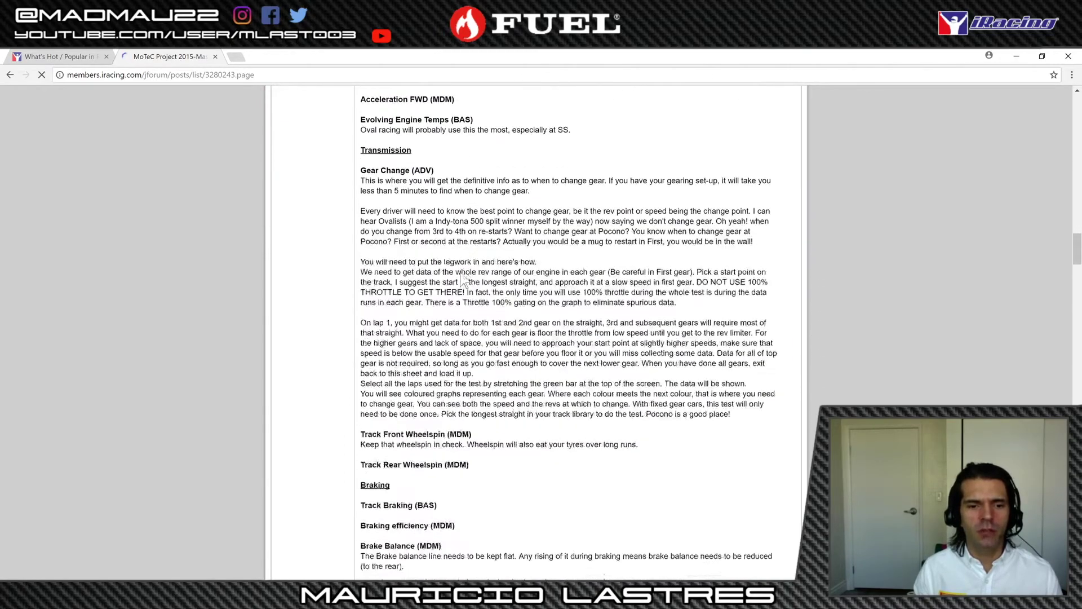
scroll(461, 271, "down", 13)
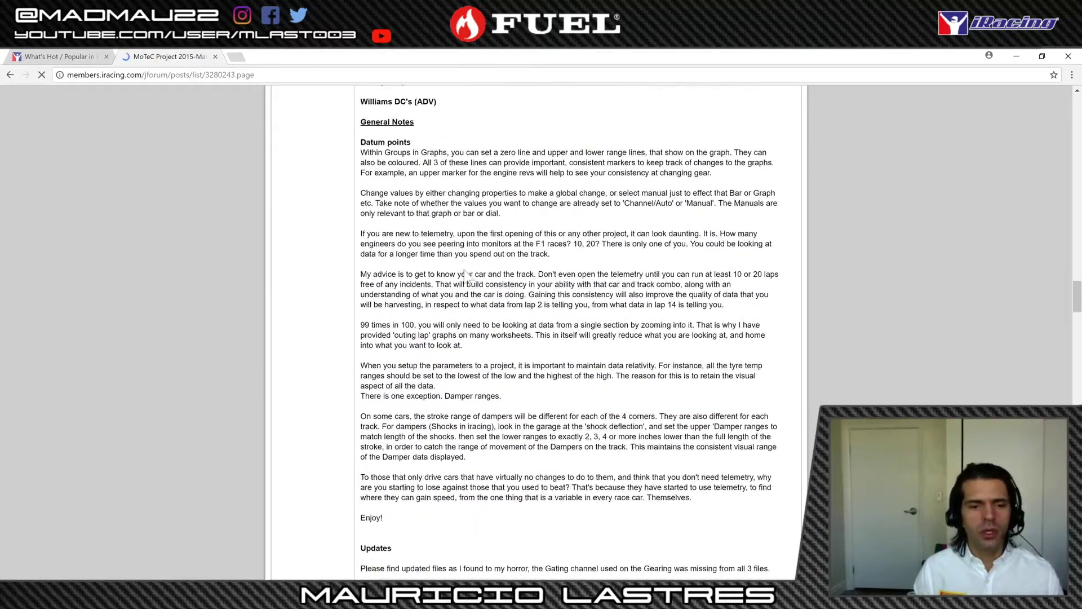
scroll(463, 269, "down", 4)
scroll(464, 269, "up", 20)
scroll(463, 269, "up", 20)
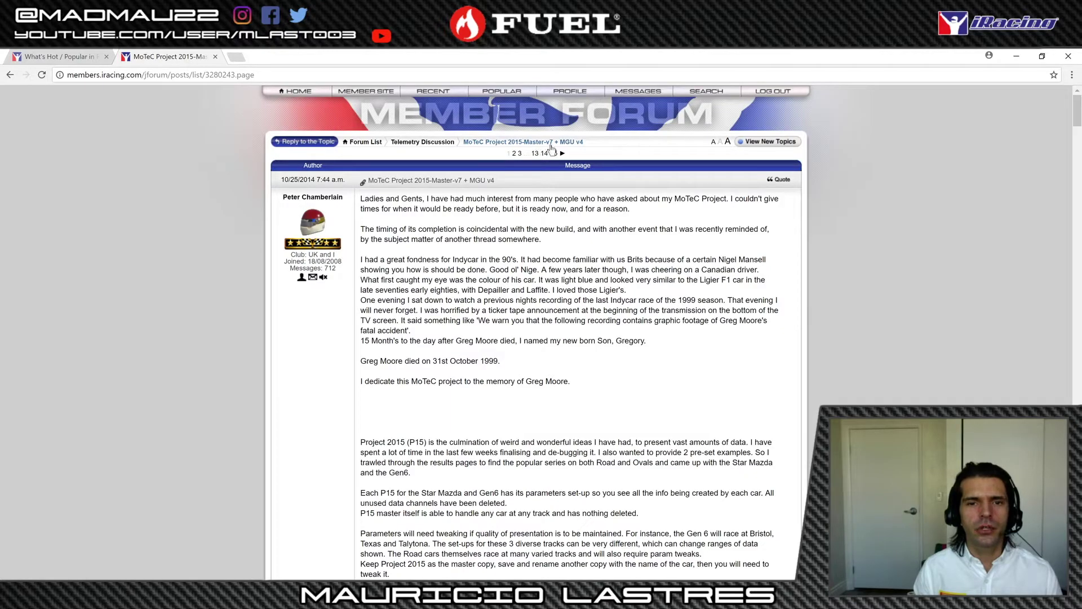
scroll(520, 326, "down", 10)
scroll(521, 326, "down", 15)
scroll(523, 326, "down", 15)
scroll(523, 326, "down", 8)
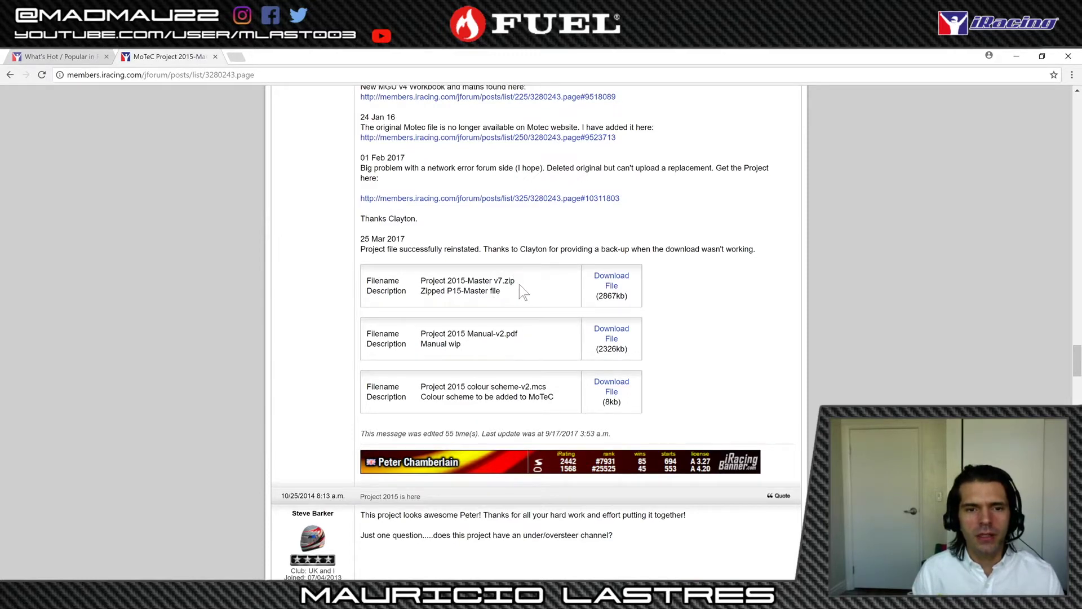
- Highlight the download file rows, including Project 2015 Manual-v2.pdf and the colour scheme file, then scroll the replies
left_click_drag(515, 294, 420, 291)
left_click_drag(498, 346, 420, 334)
left_click_drag(555, 399, 419, 382)
scroll(439, 374, "down", 4)
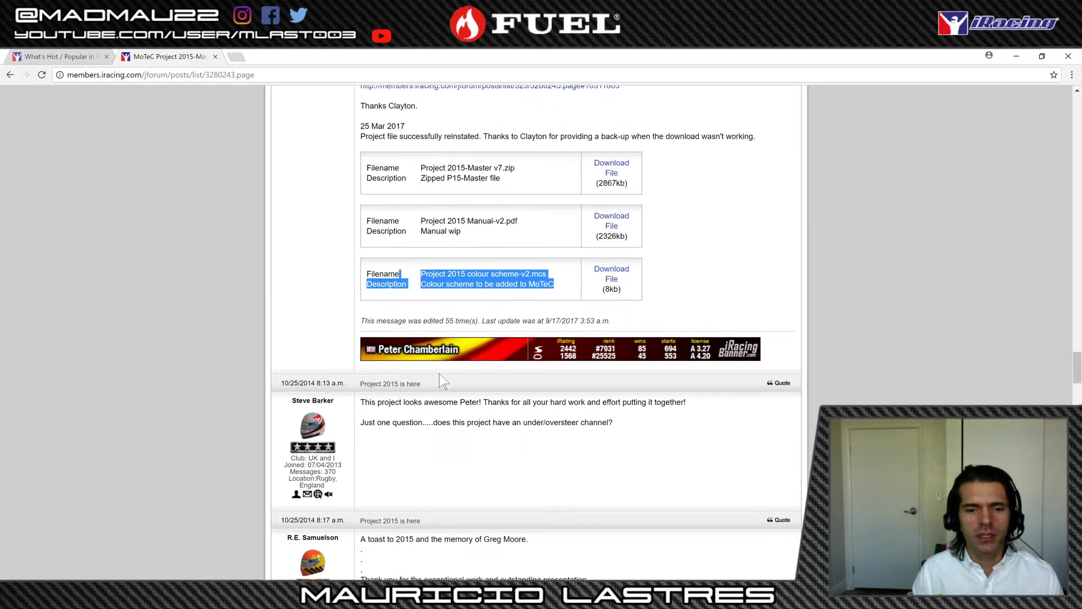
scroll(445, 367, "down", 15)
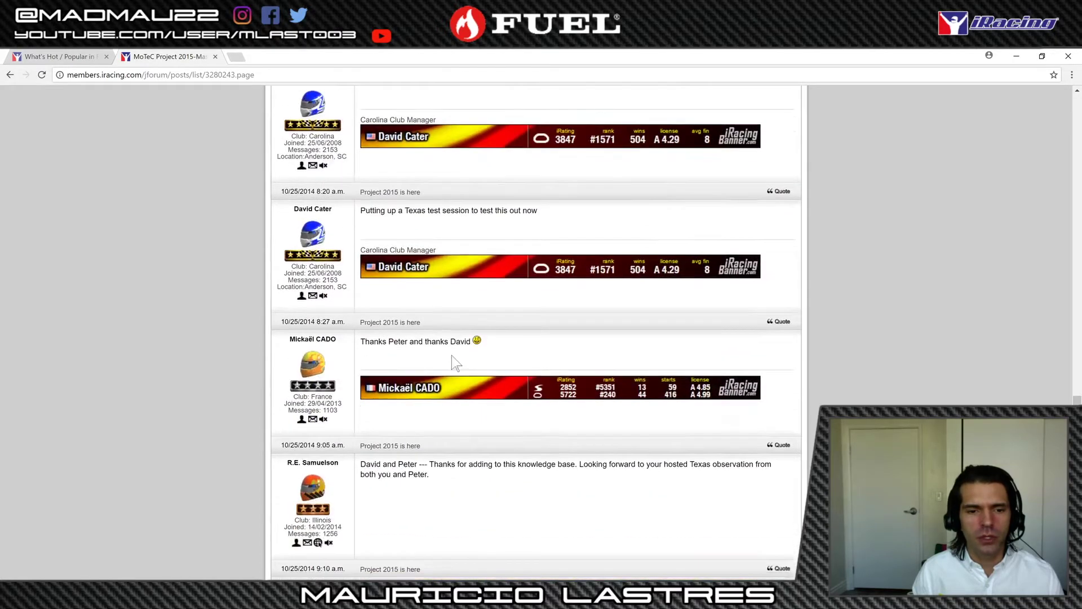
scroll(452, 357, "down", 9)
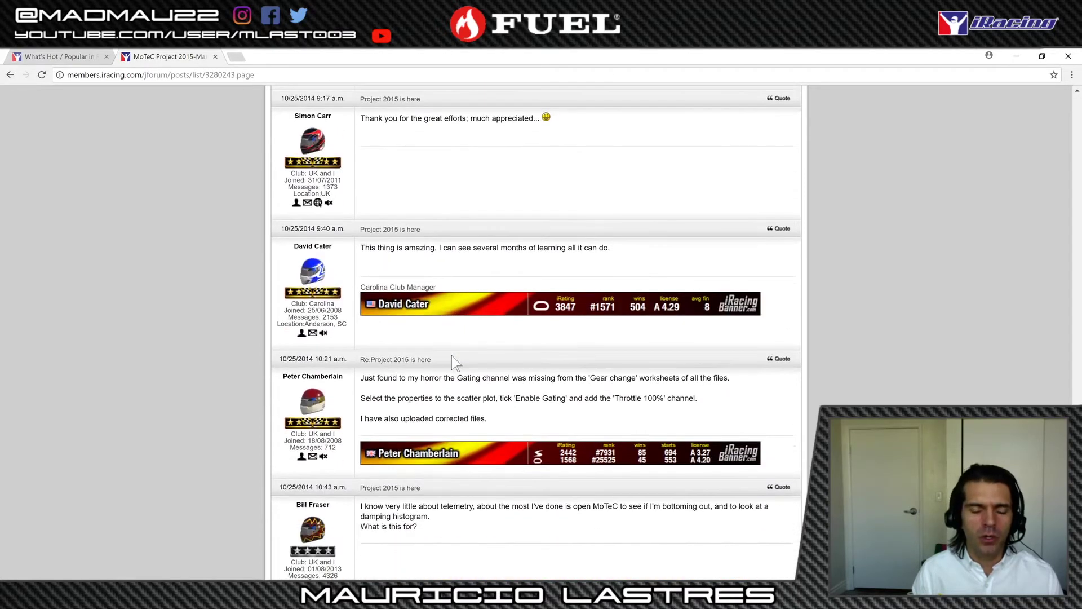
scroll(451, 356, "down", 5)
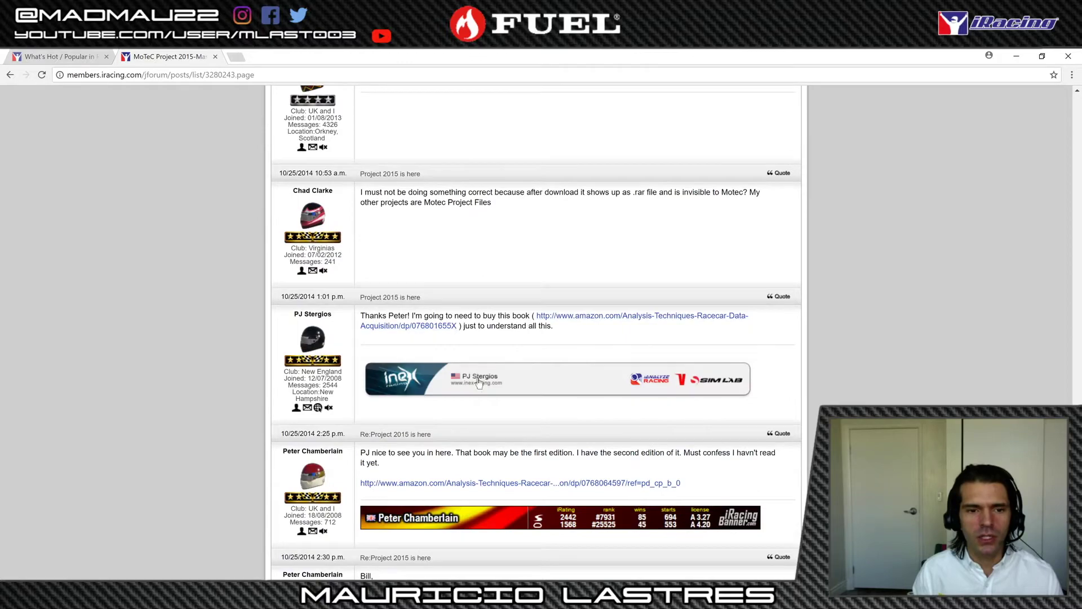
scroll(480, 372, "down", 10)
scroll(477, 372, "down", 15)
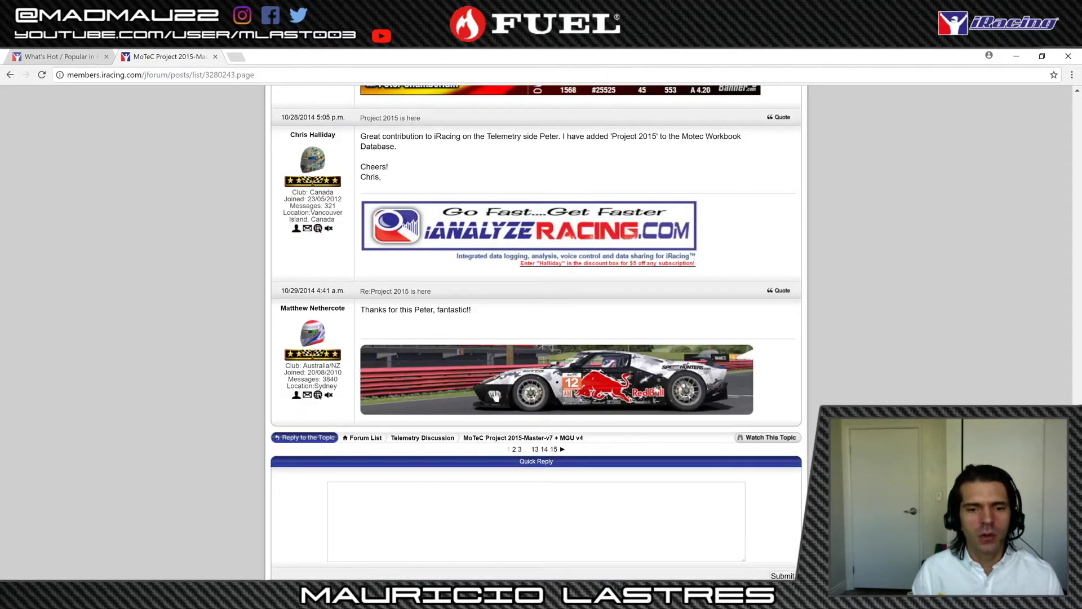
- Read the thread's last page and then page 1, then return to the Telemetry Discussion topic list
left_click(554, 450)
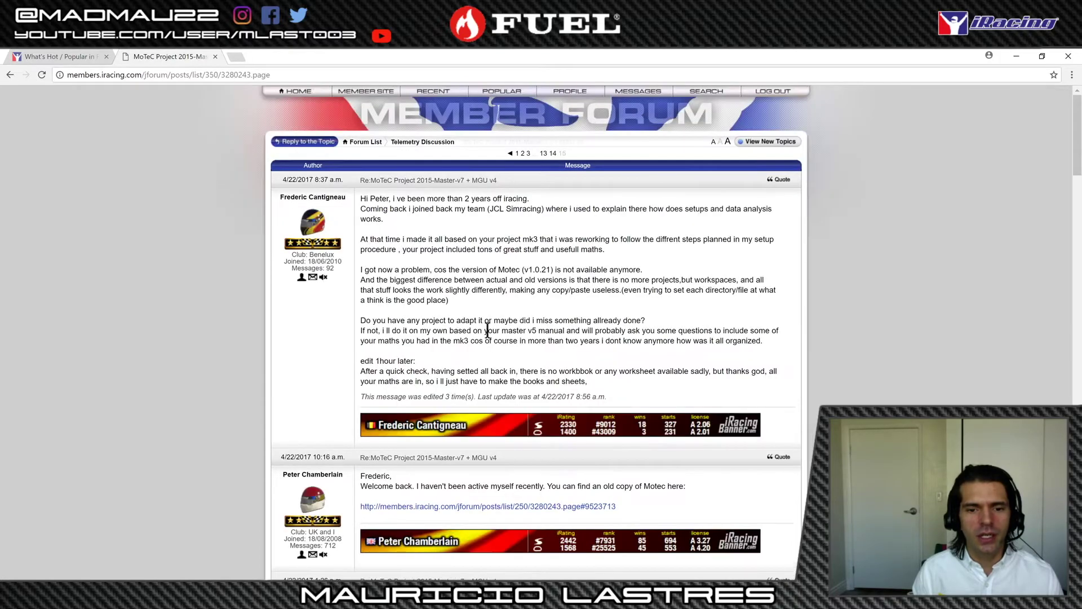
scroll(400, 414, "down", 4)
scroll(506, 454, "down", 15)
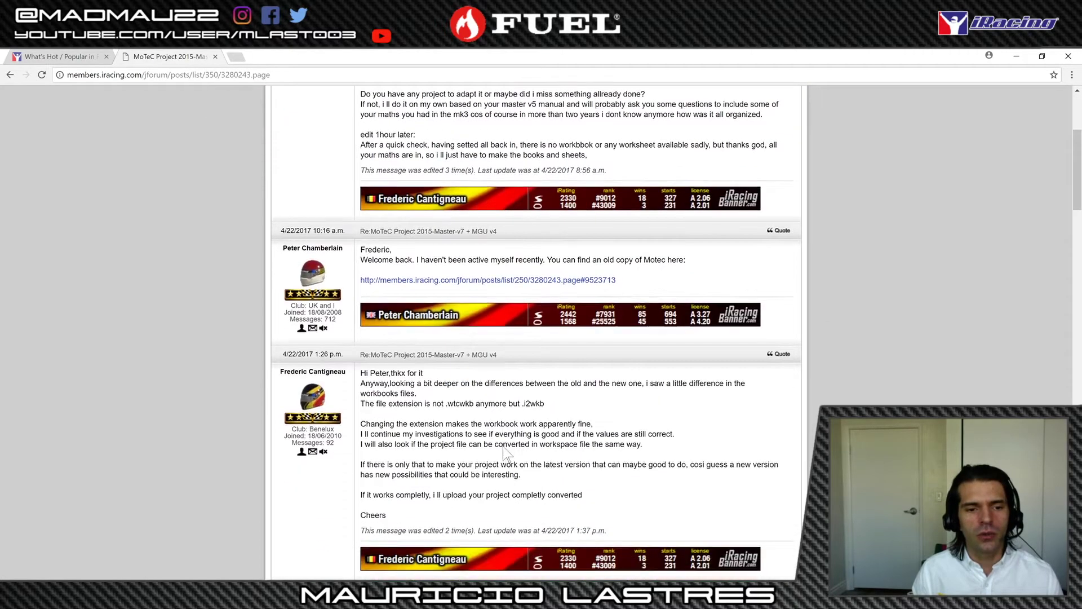
scroll(504, 451, "down", 8)
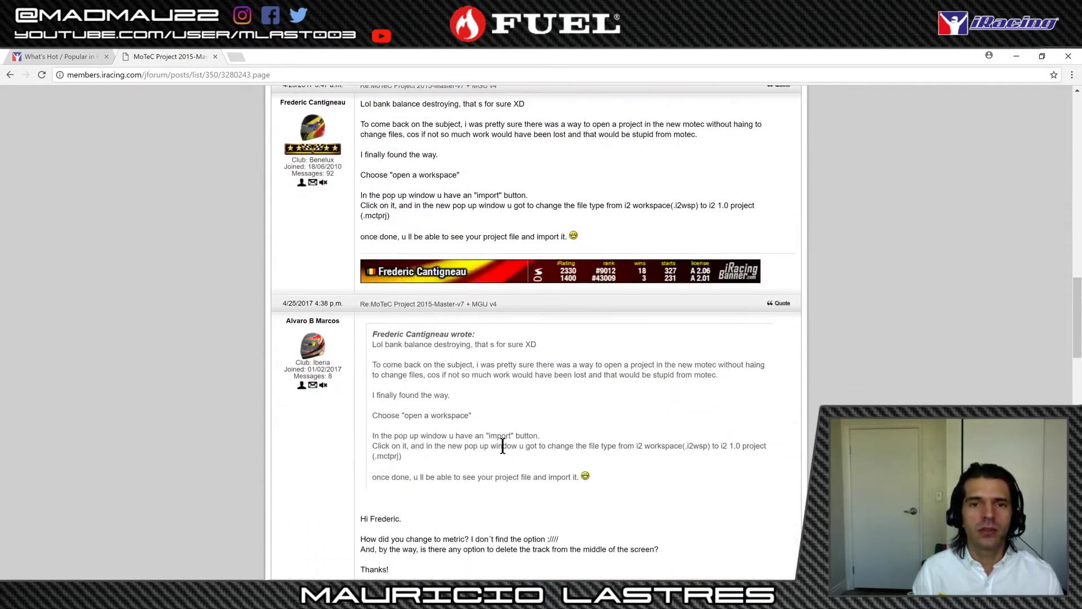
scroll(505, 450, "down", 20)
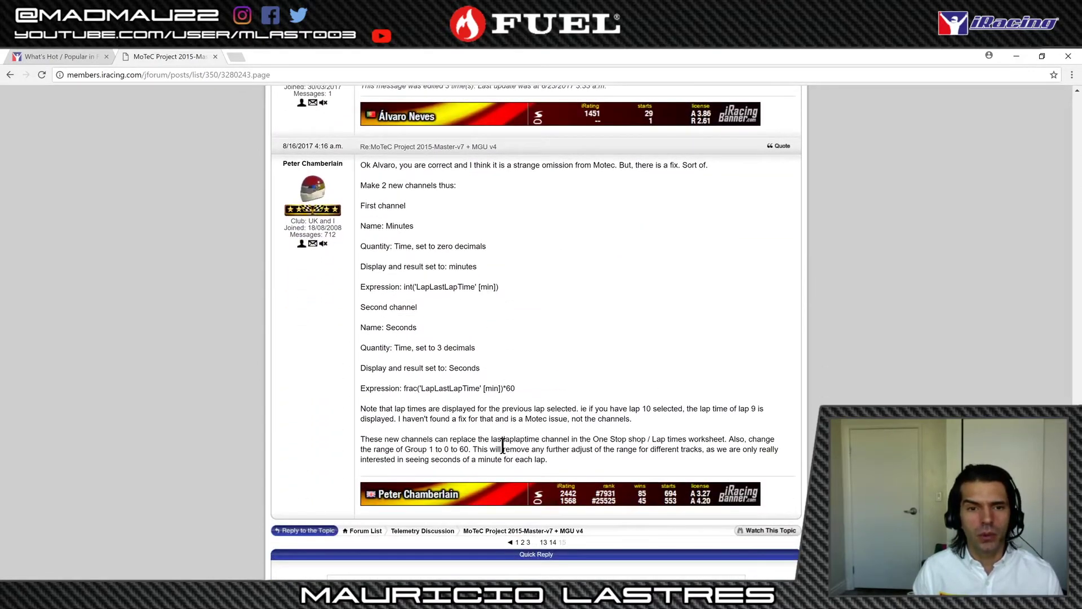
left_click(517, 542)
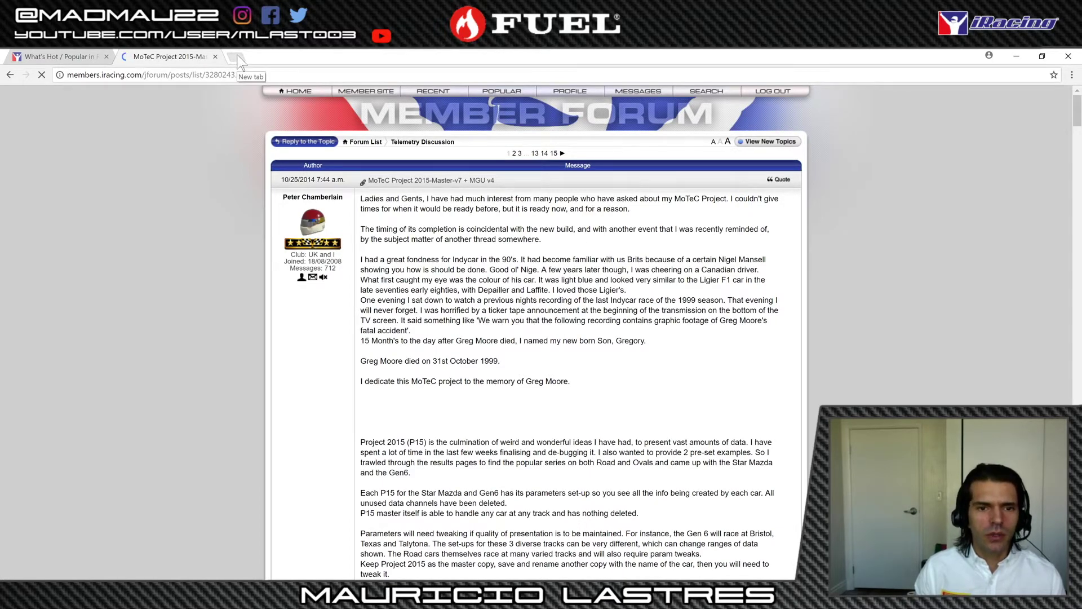
left_click(420, 143)
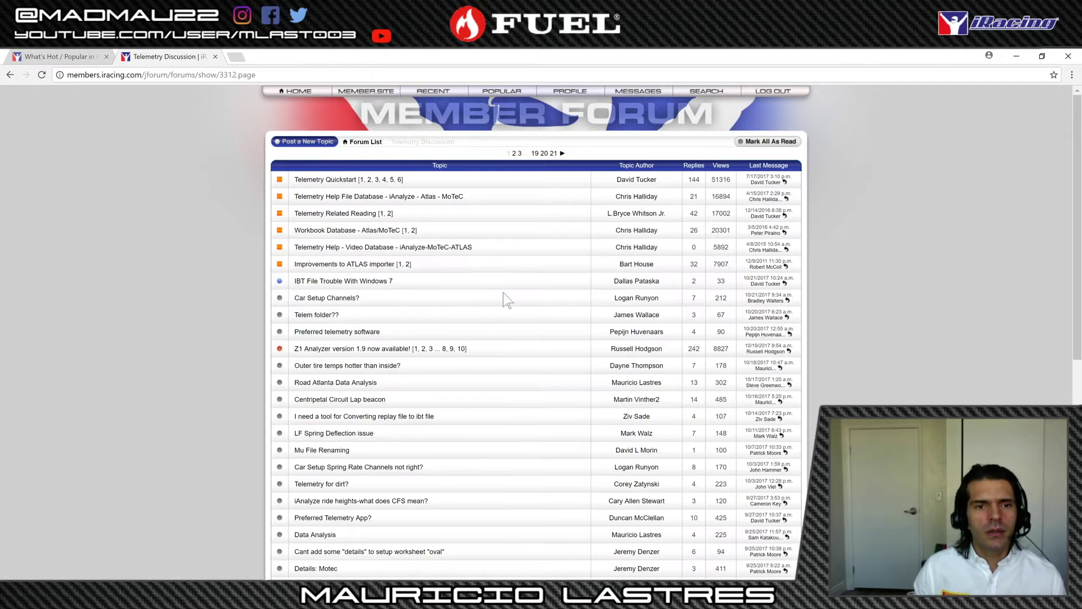
- Search Google for 'mu exporter' in a new tab and open the patrickmoore/Mu GitHub result
left_click(234, 57)
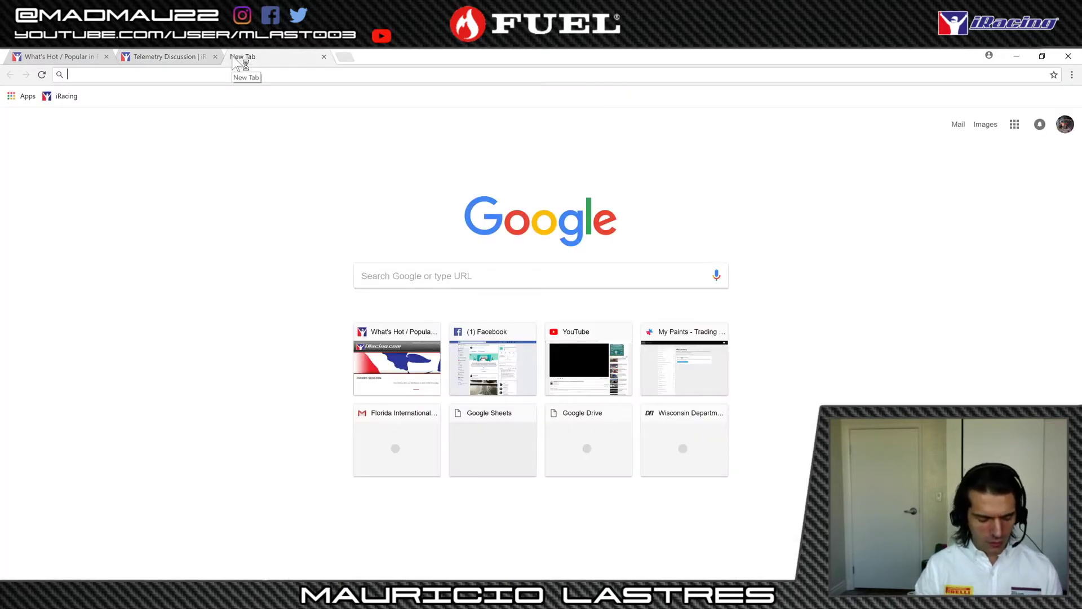
type("mu e")
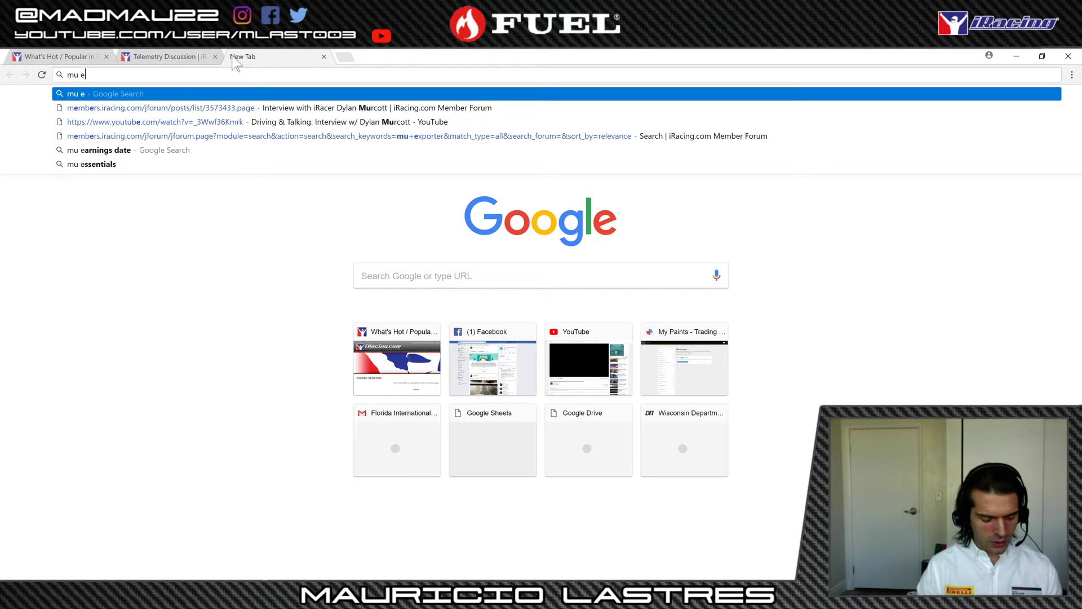
type("xp")
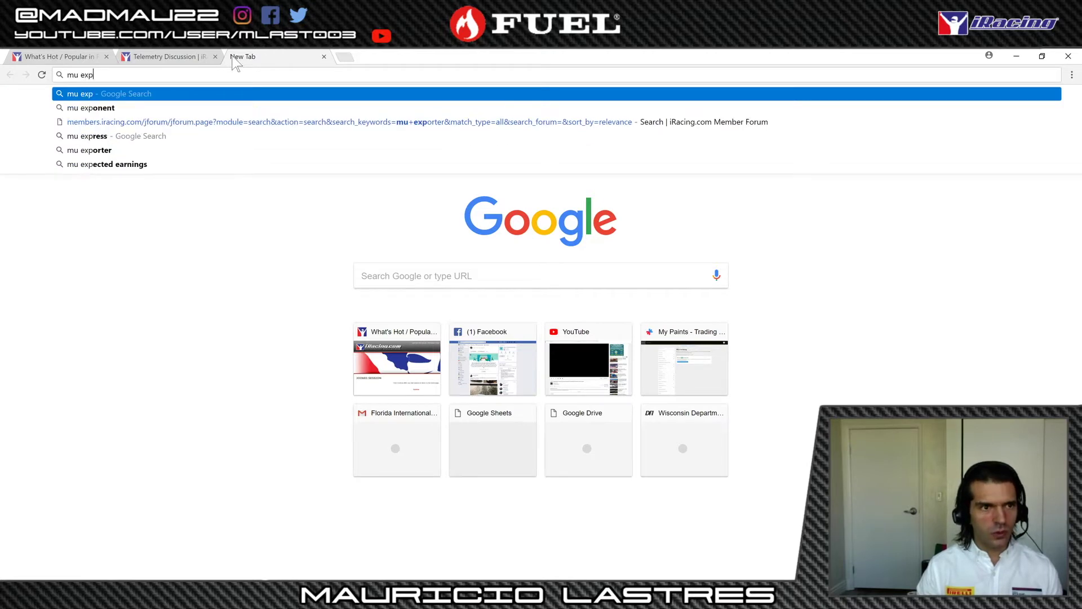
type("orter")
key("Return")
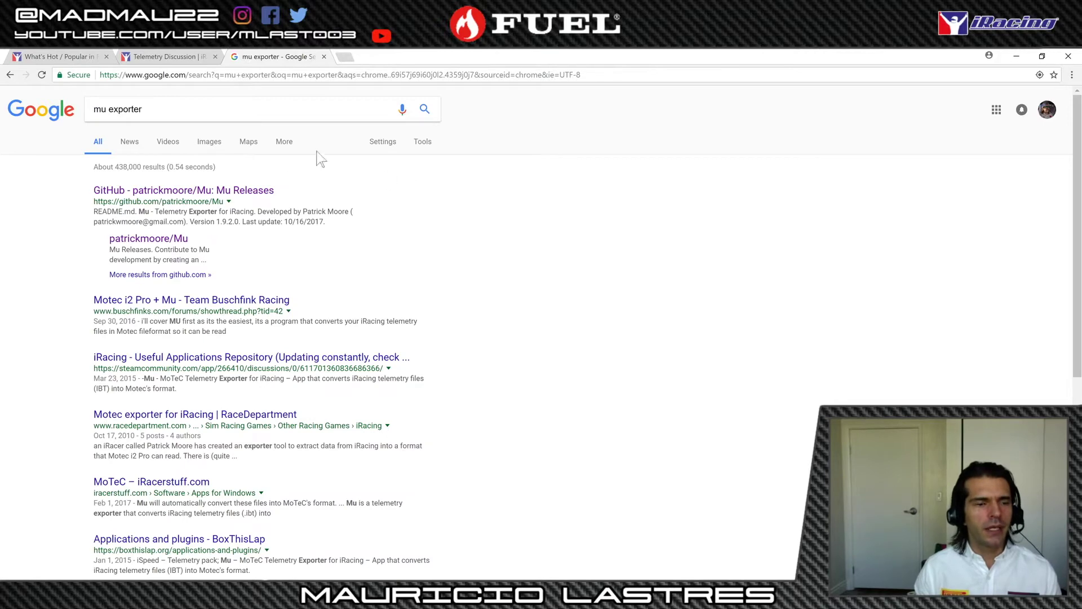
left_click(245, 192)
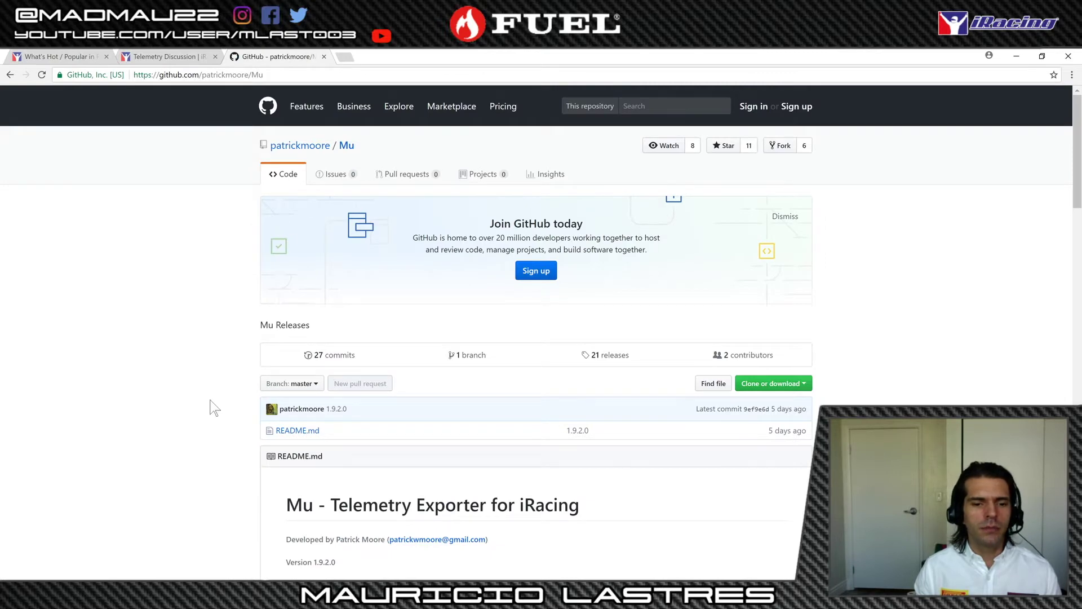
scroll(214, 407, "down", 3)
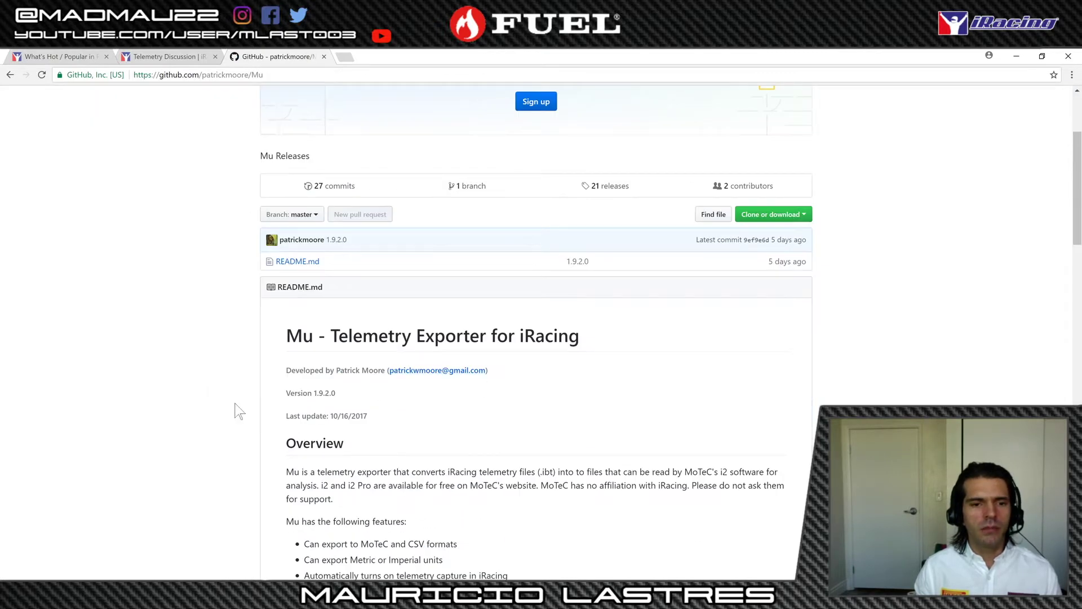
scroll(237, 410, "down", 1)
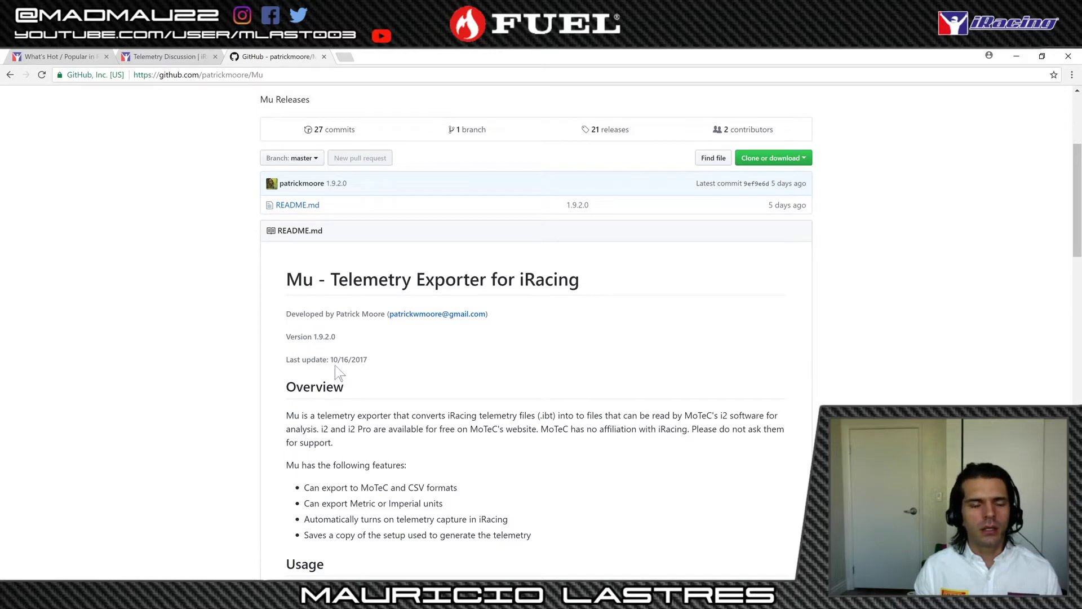
scroll(374, 397, "down", 2)
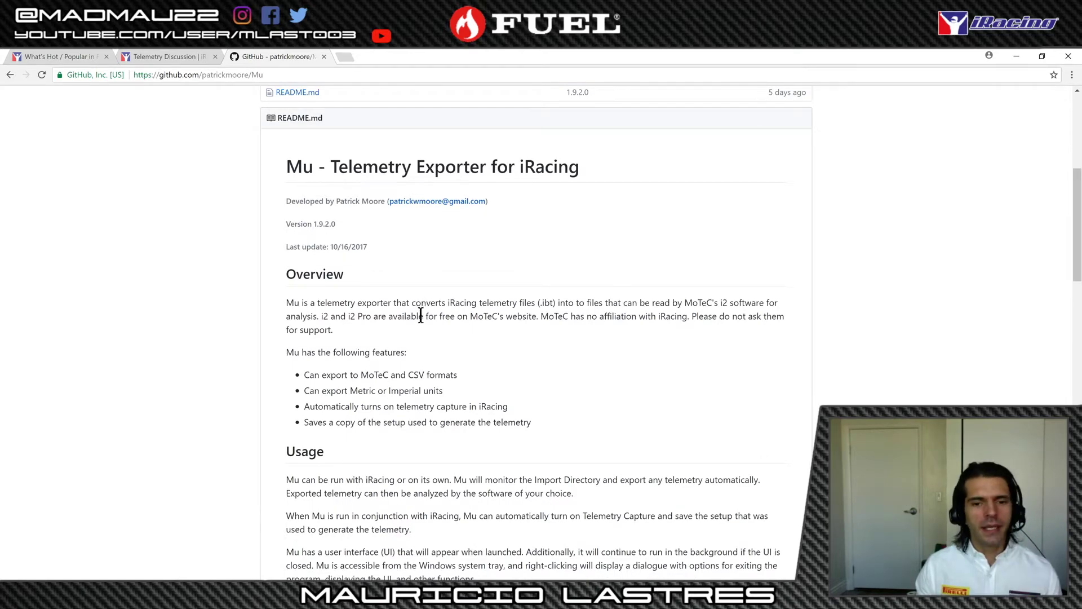
scroll(420, 311, "down", 1)
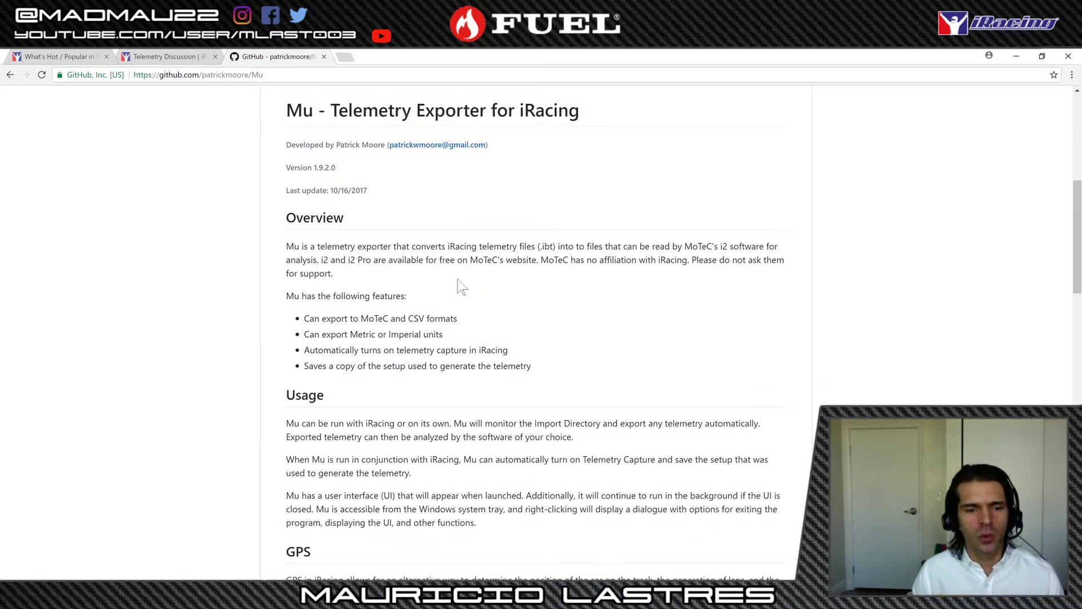
scroll(415, 314, "down", 1)
scroll(415, 314, "down", 5)
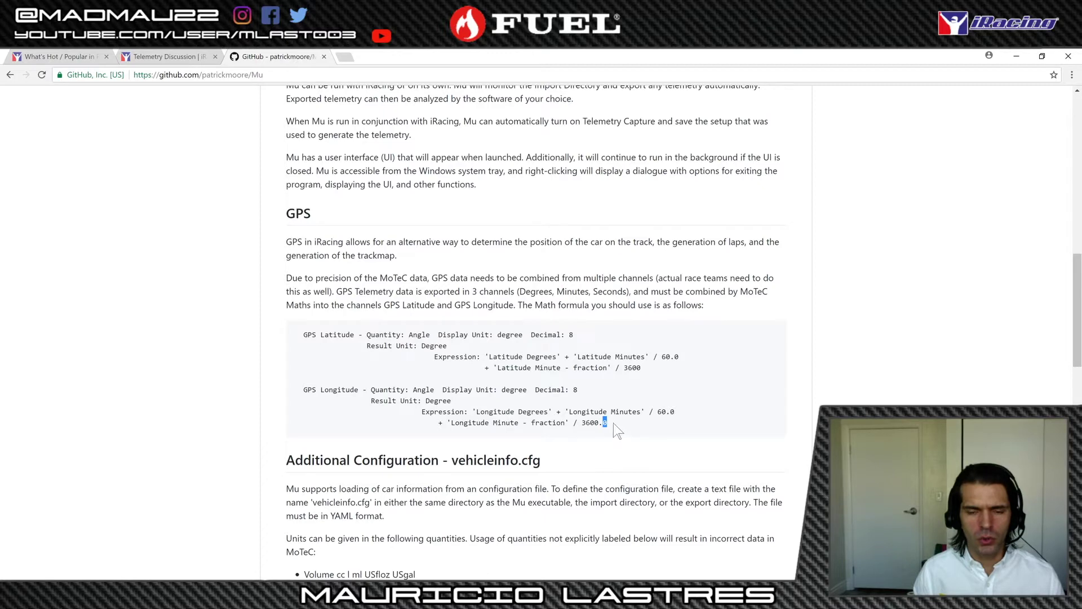
left_click_drag(612, 423, 287, 339)
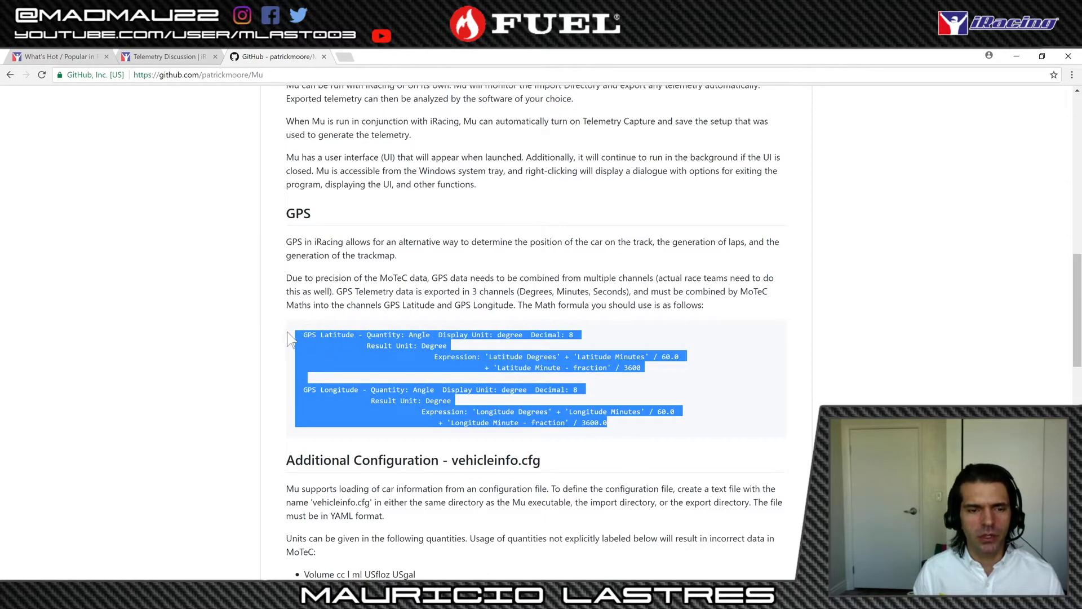
left_click(376, 380)
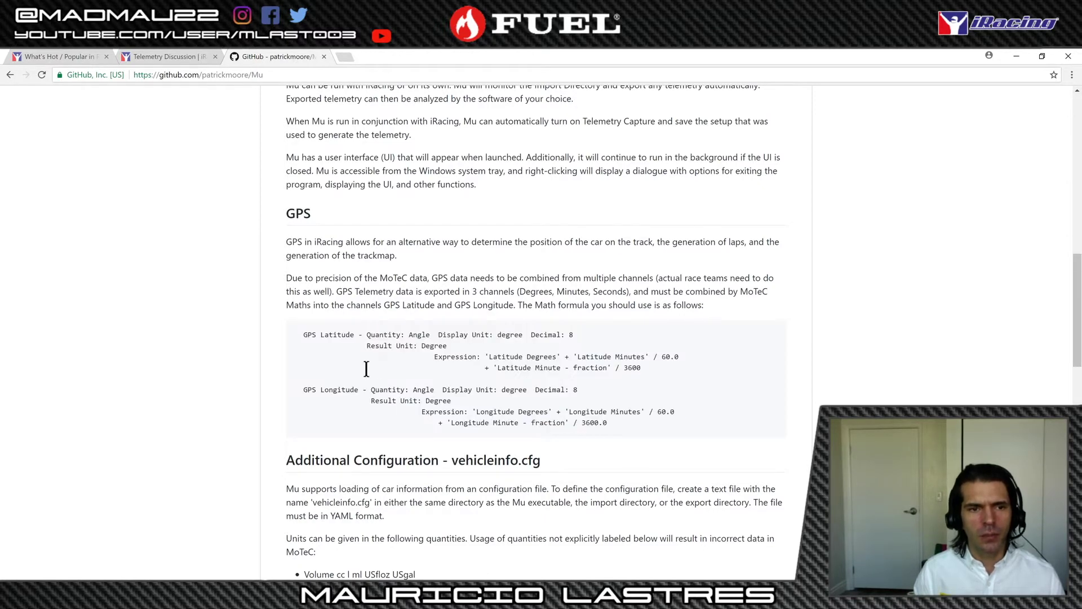
scroll(353, 303, "down", 6)
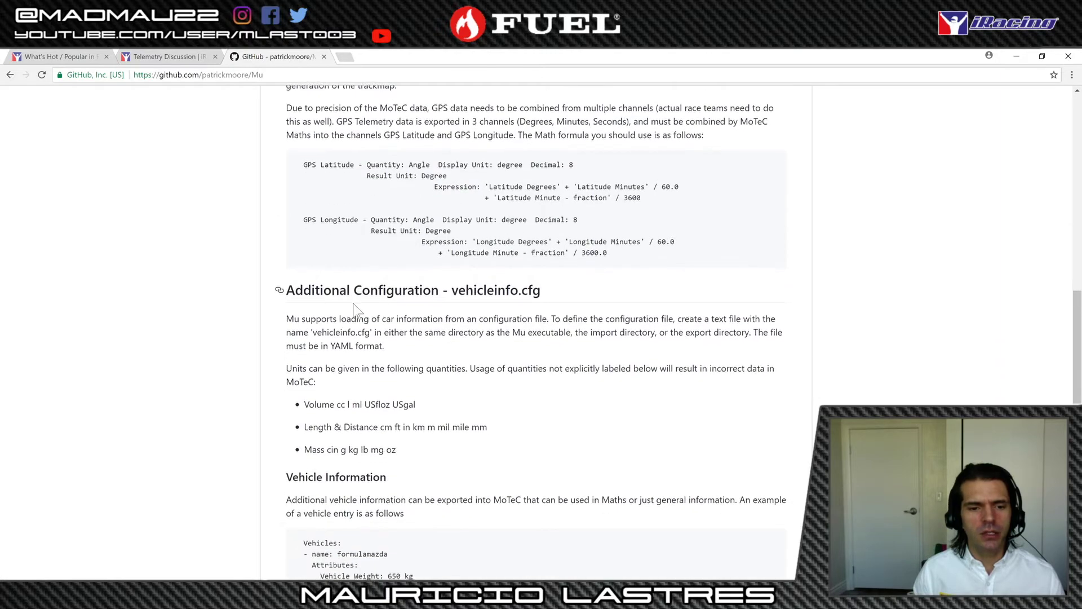
scroll(371, 309, "down", 3)
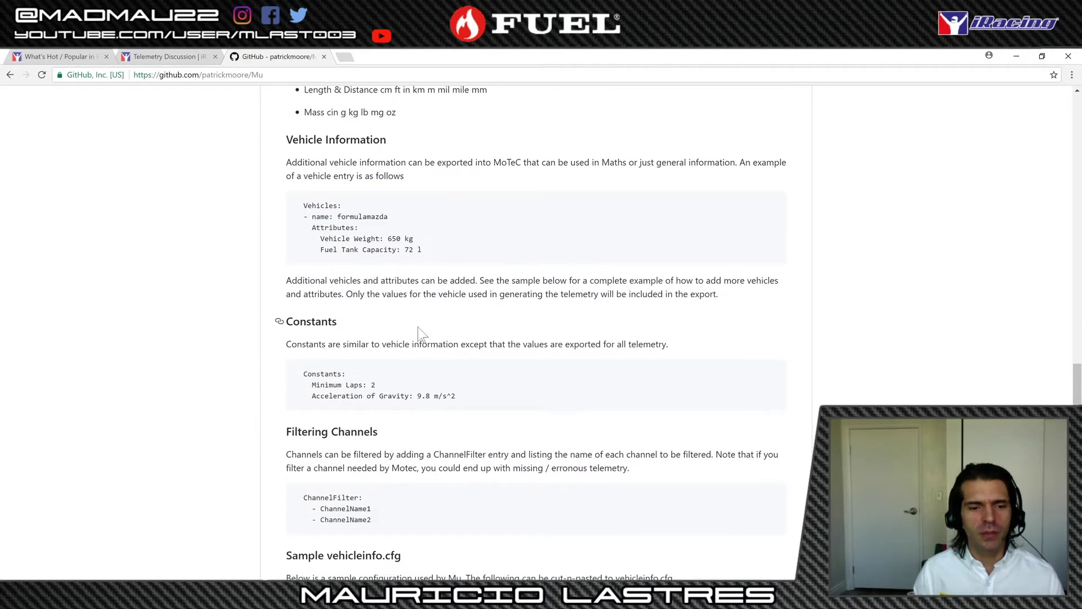
scroll(401, 331, "down", 5)
scroll(386, 328, "down", 6)
scroll(386, 324, "up", 20)
scroll(387, 326, "up", 1)
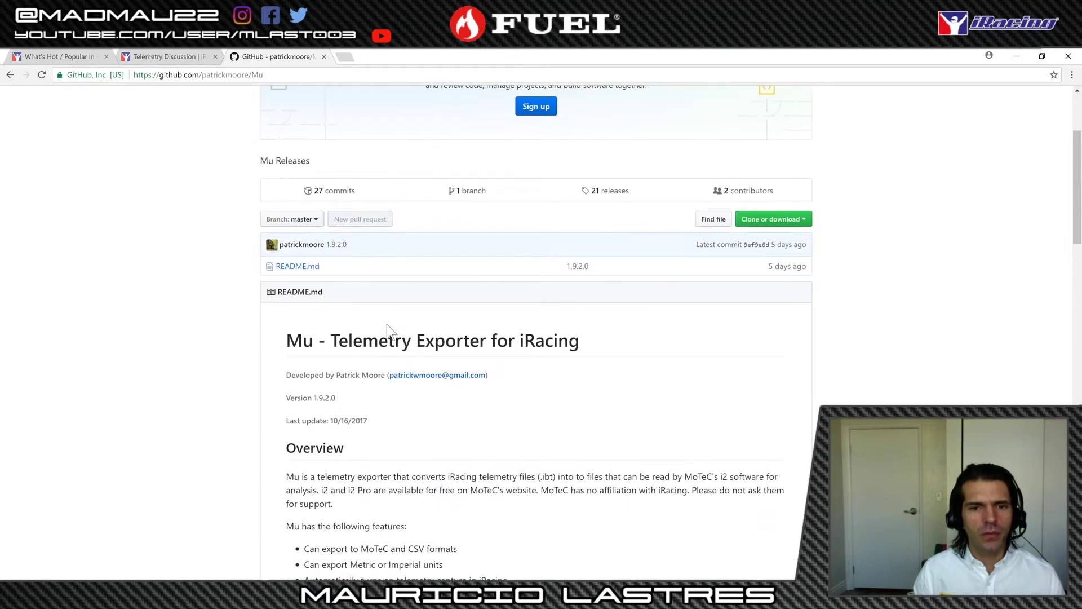
scroll(390, 333, "up", 3)
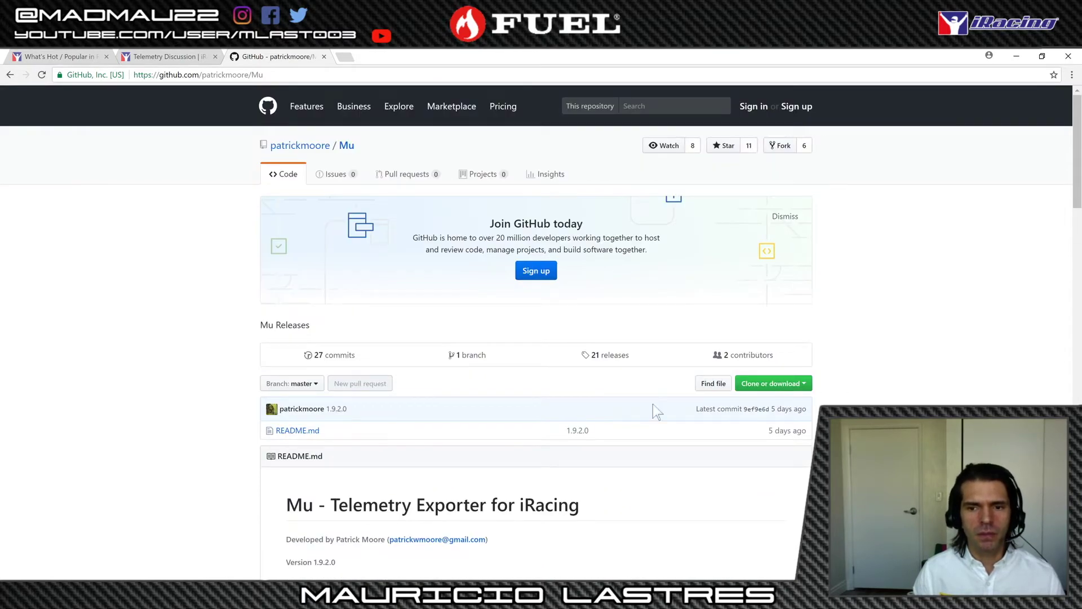
left_click(305, 410)
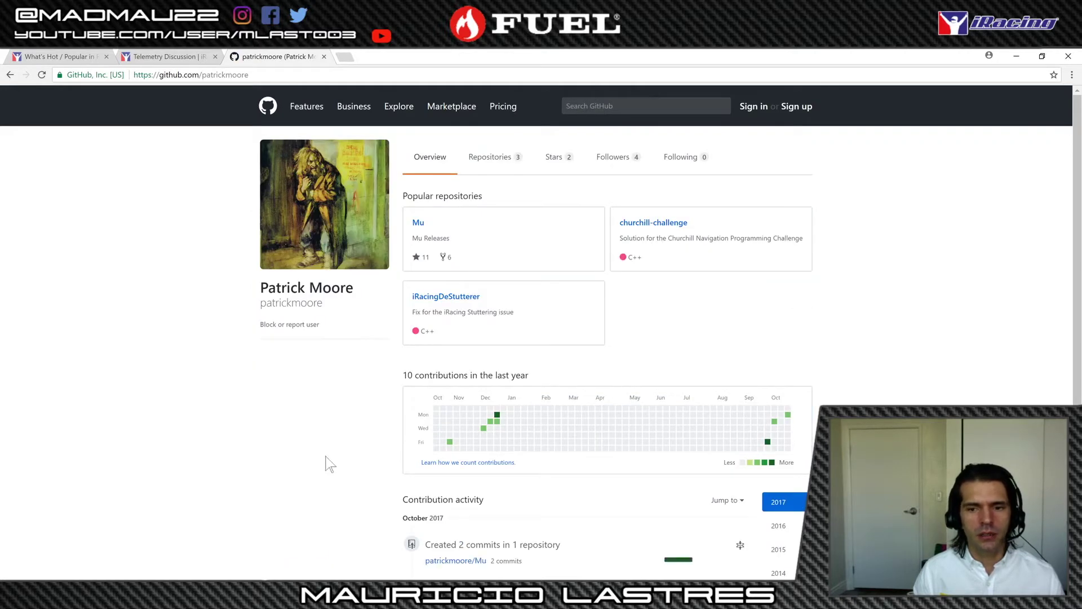
scroll(304, 437, "down", 3)
scroll(305, 437, "up", 3)
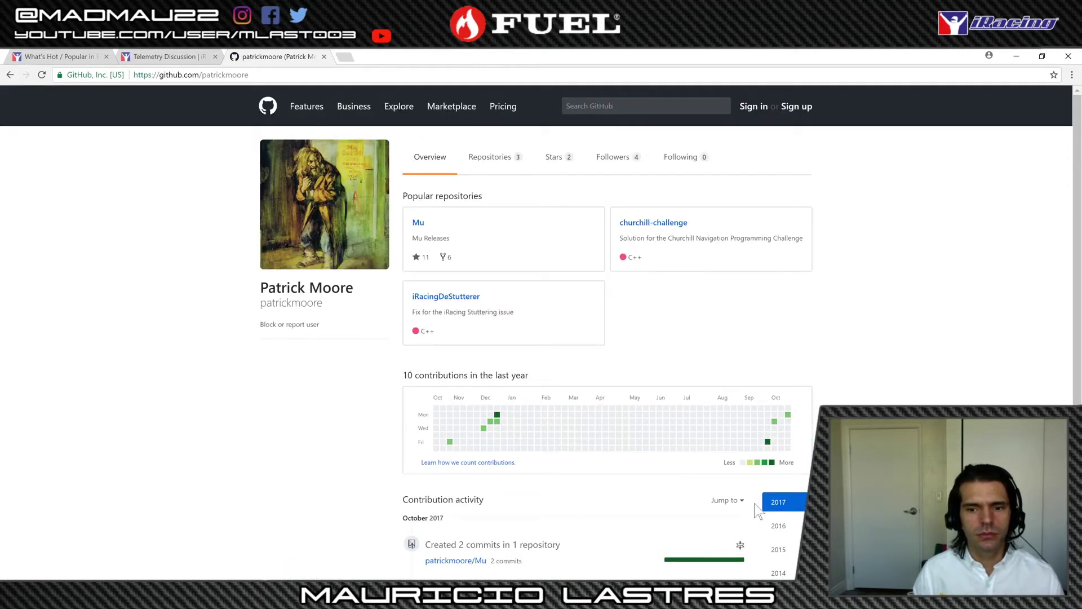
scroll(132, 216, "down", 1)
left_click(10, 75)
left_click(773, 383)
left_click(908, 359)
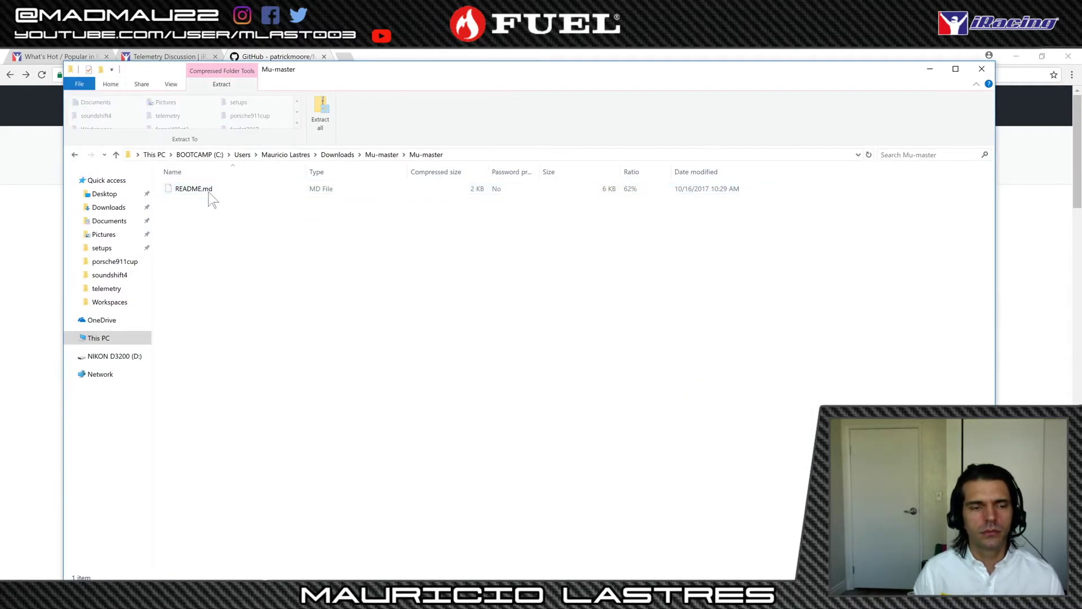
double_click(203, 191)
key("Escape")
key("alt+Up")
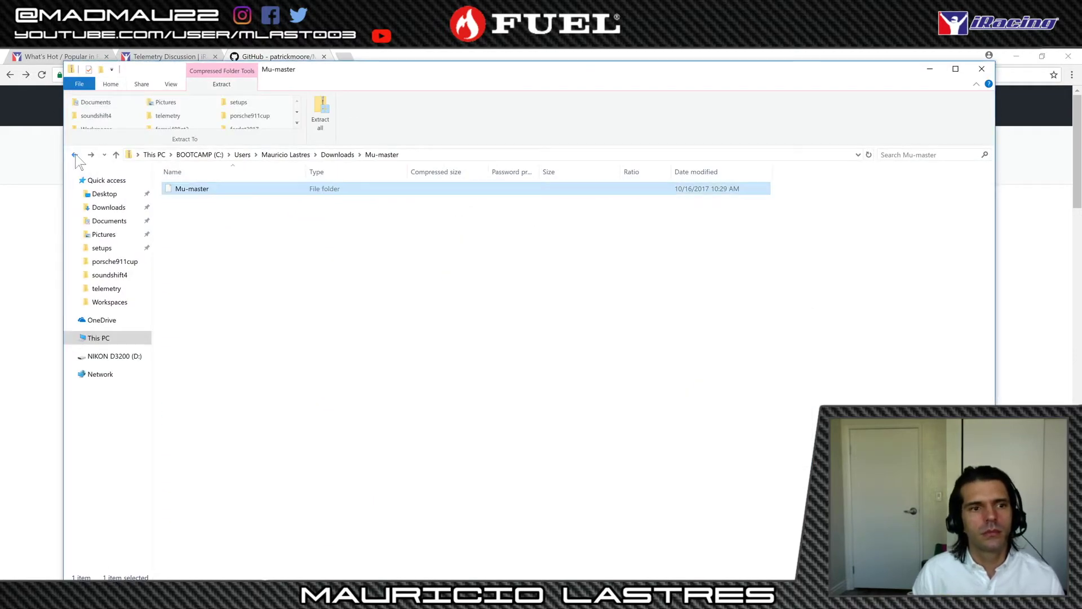
key("alt+Up")
right_click(198, 190)
left_click(228, 368)
left_click(982, 69)
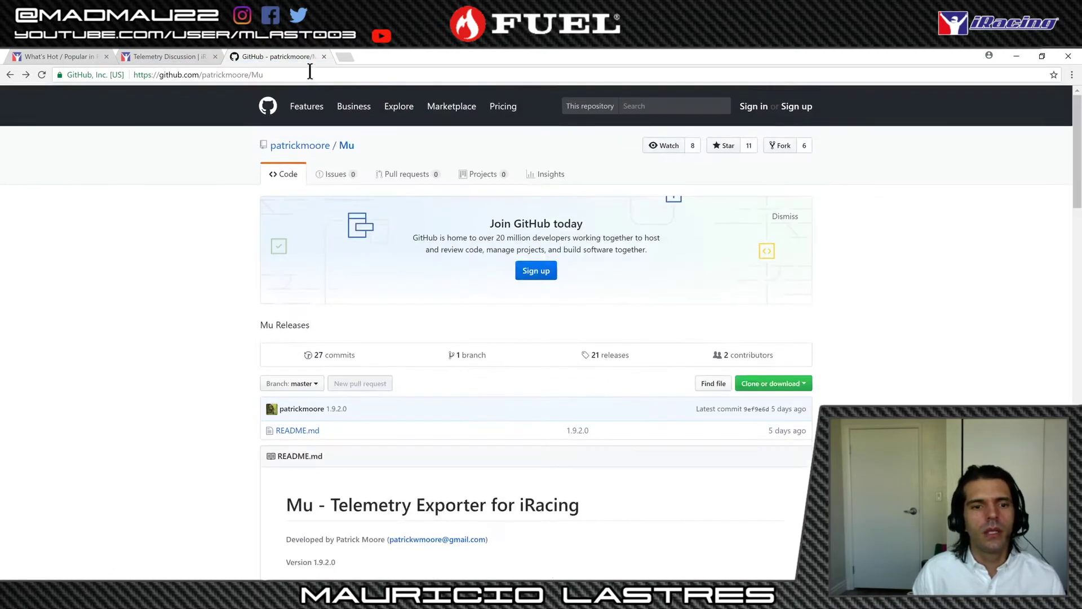
- Search Google for 'motec' in a new tab and open the North America MoTeC site
left_click(344, 57)
left_click(460, 275)
type("motec")
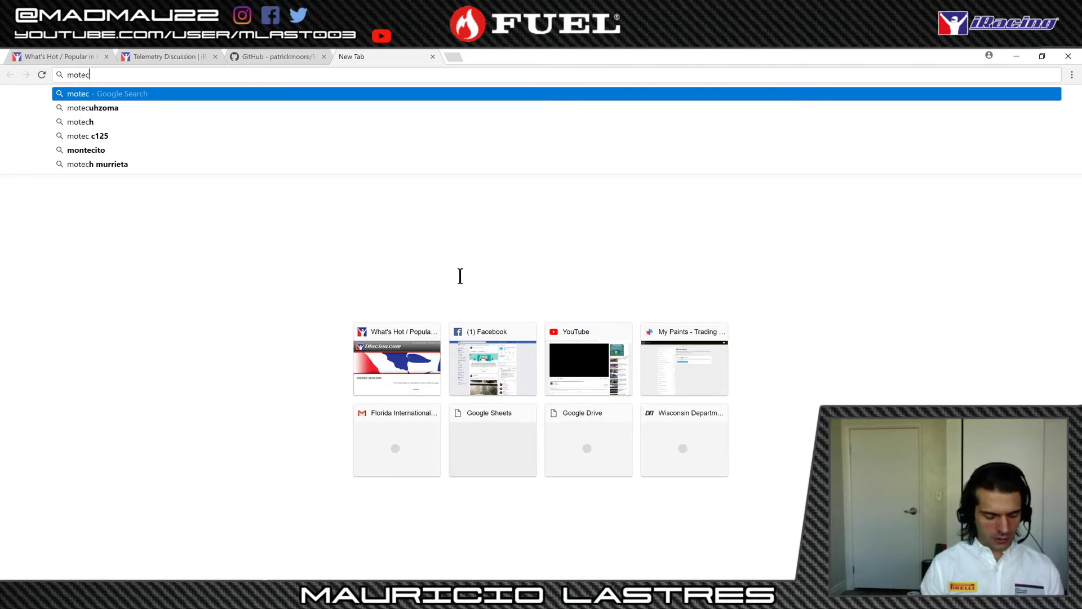
key("Return")
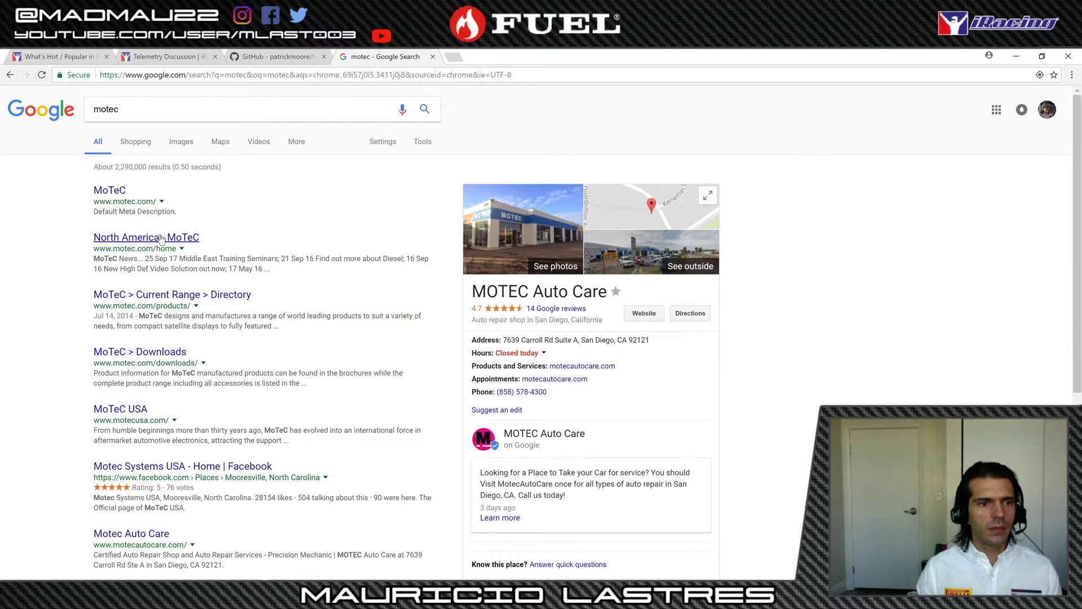
left_click(161, 237)
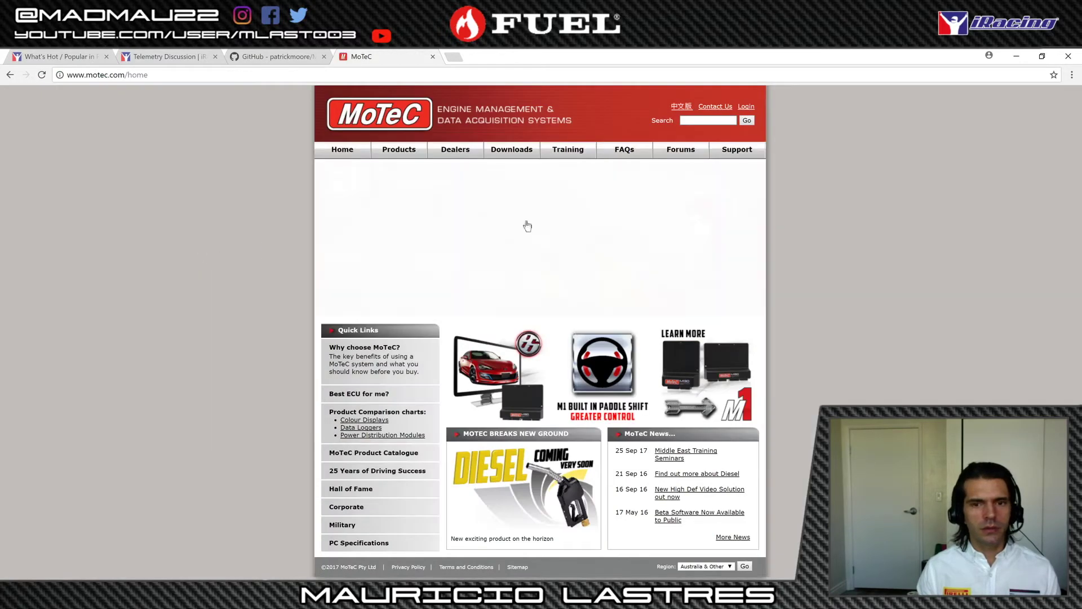
- Go to Downloads > Software > Latest Releases on the MoTeC site
mouse_move(514, 153)
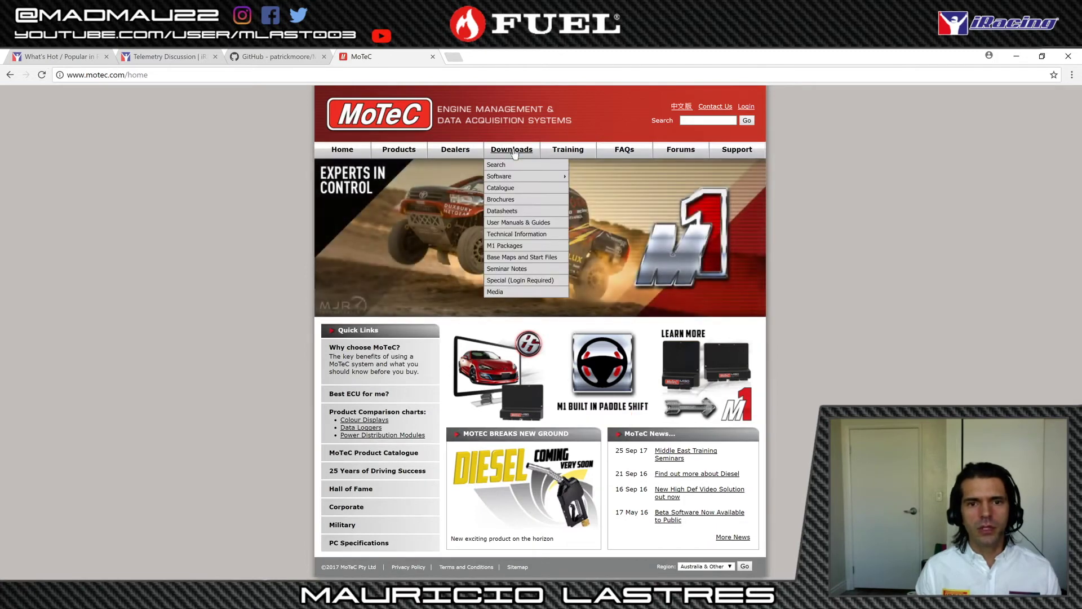
mouse_move(517, 180)
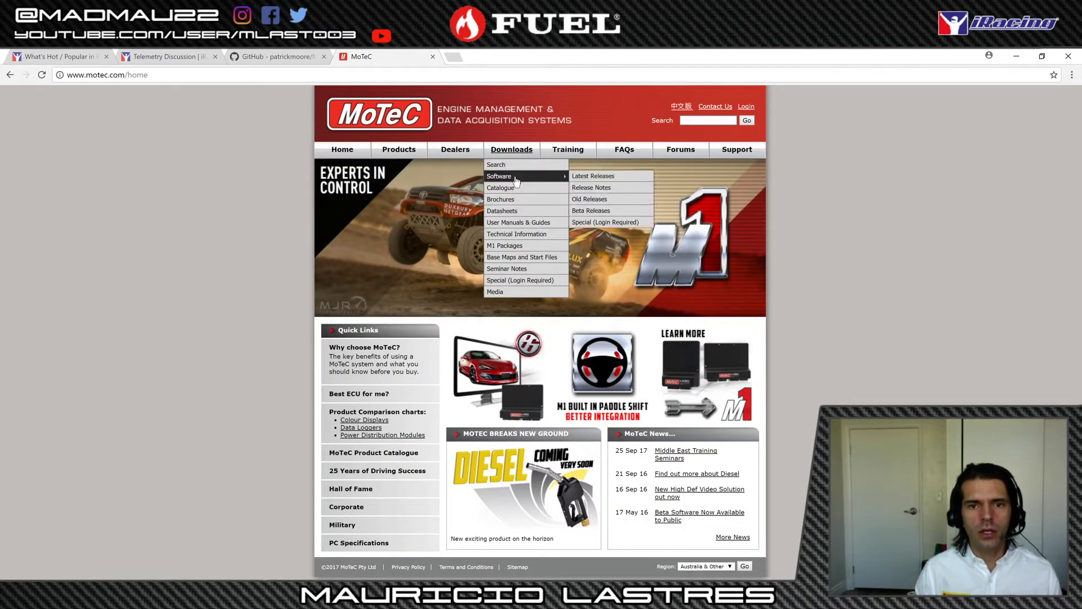
left_click(588, 180)
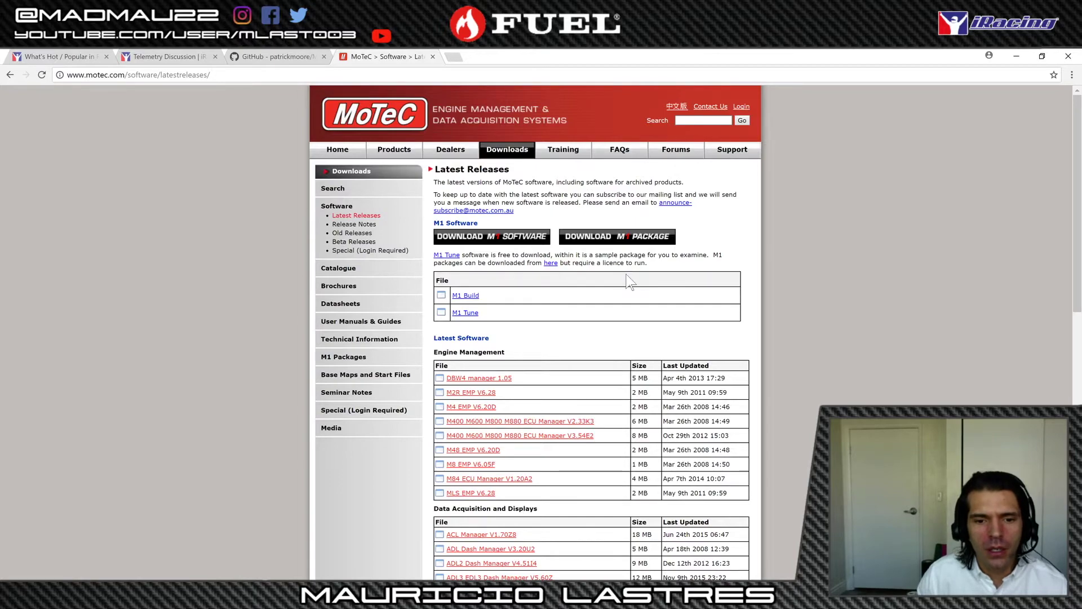
- Scroll the Latest Releases list and highlight entries such as the SDL3 Dash Manager name
scroll(631, 282, "down", 4)
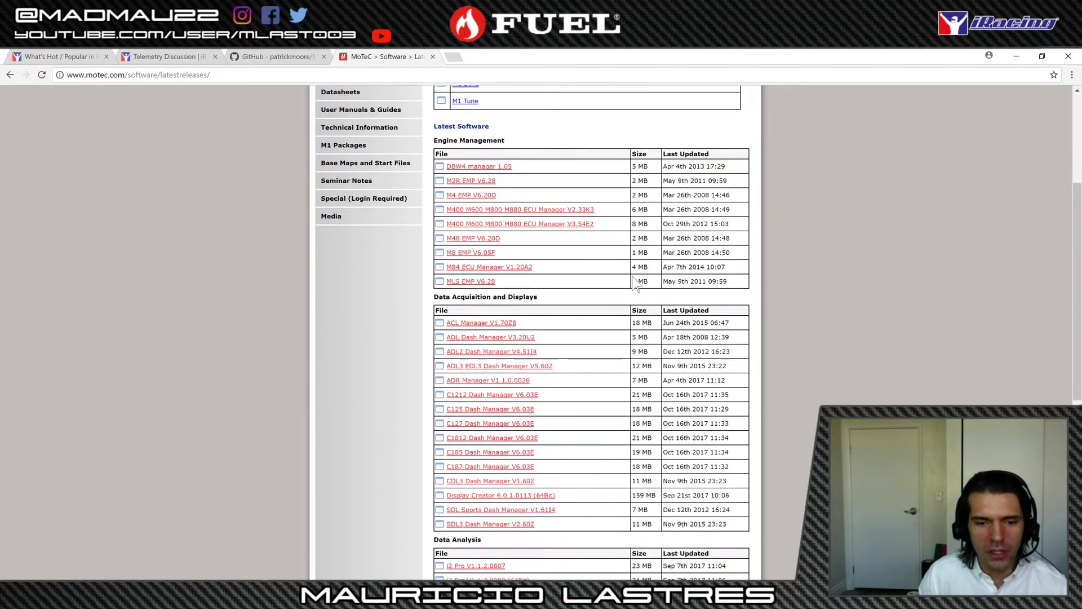
scroll(636, 284, "down", 2)
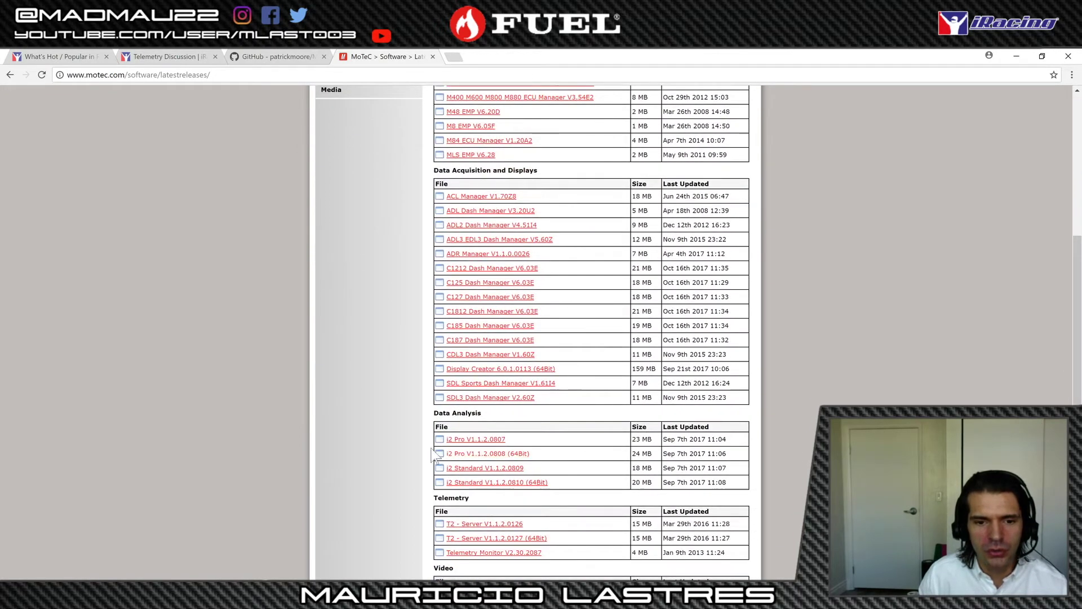
left_click_drag(496, 415, 416, 409)
scroll(493, 309, "up", 4)
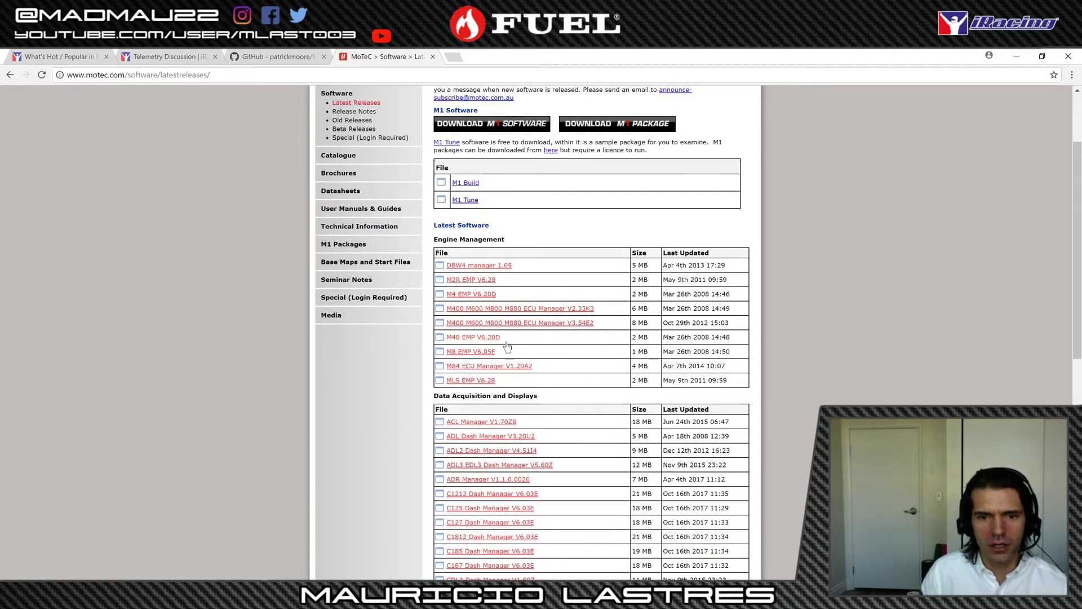
scroll(502, 467, "down", 3)
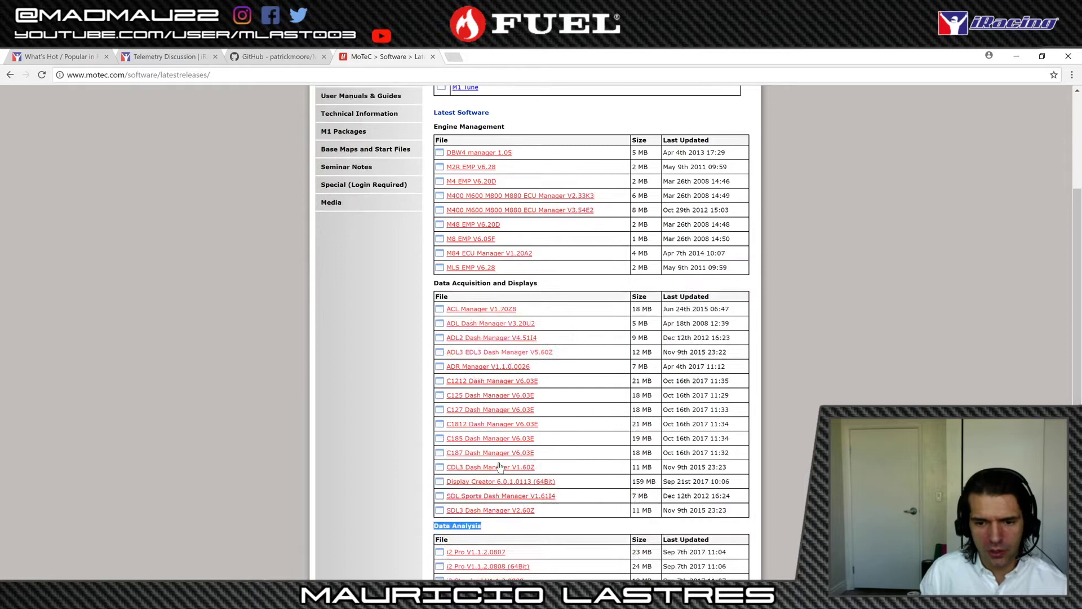
scroll(497, 475, "down", 1)
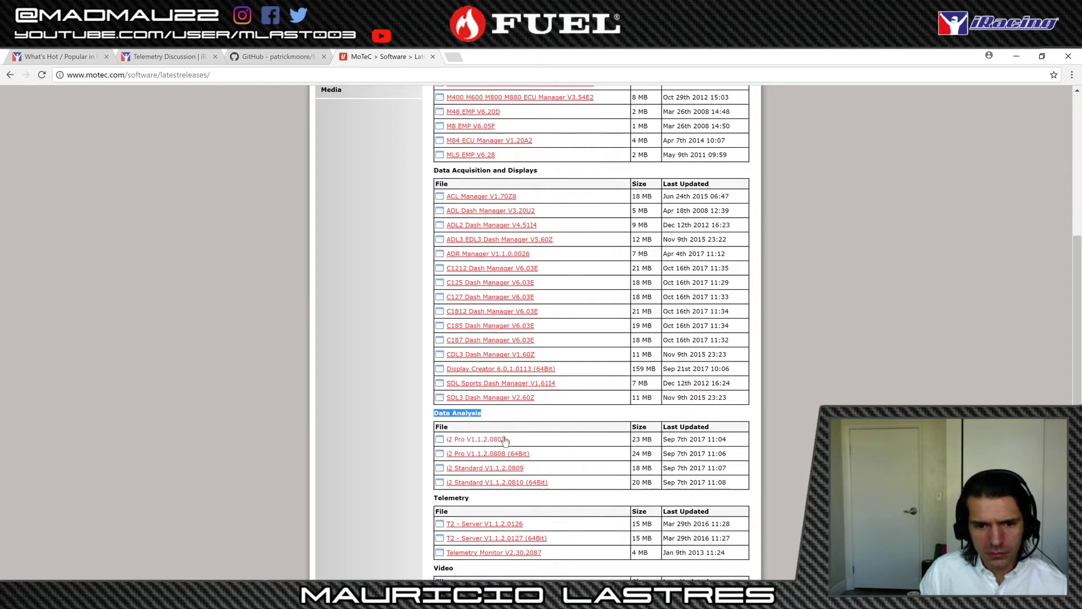
scroll(510, 445, "down", 1)
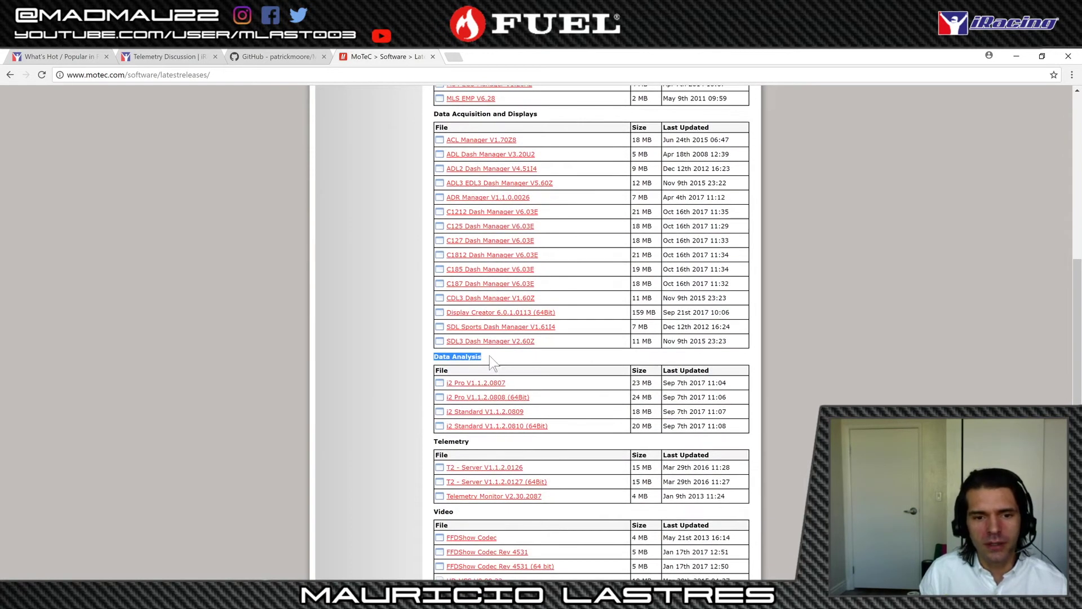
scroll(496, 363, "down", 1)
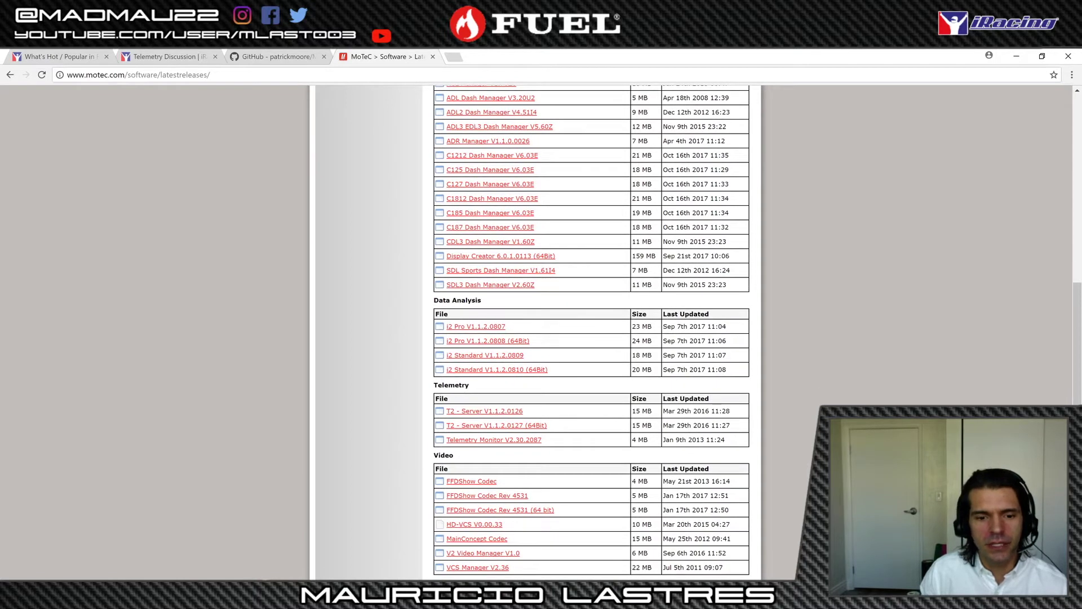
left_click_drag(491, 289, 437, 283)
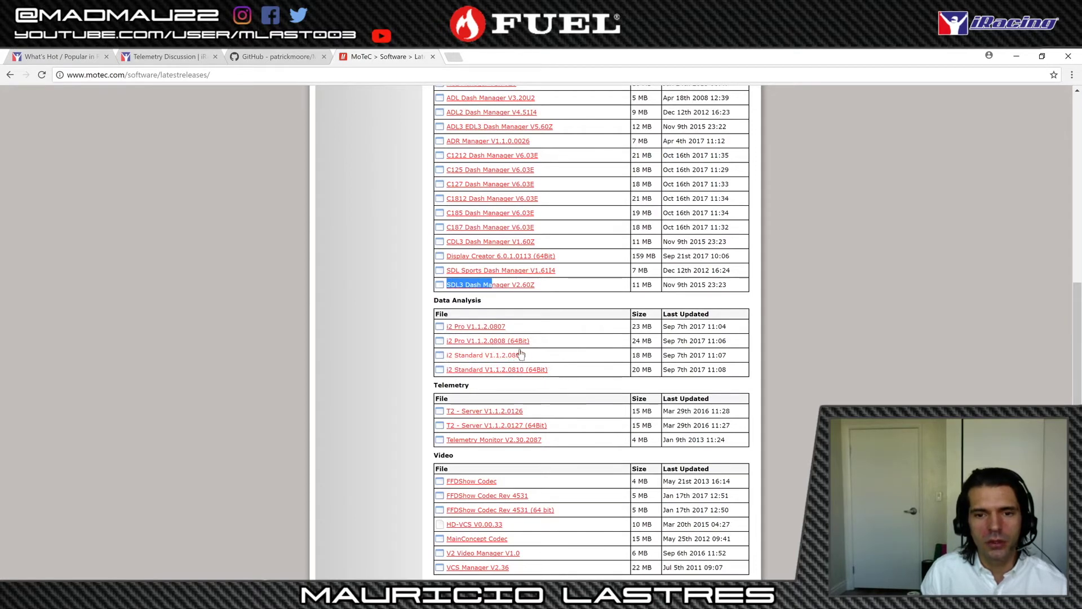
left_click(558, 348)
- Highlight the i2 Pro V1.1.2.0808 (64Bit) Data Analysis download and its Sep 7th release date
left_click_drag(531, 341, 440, 344)
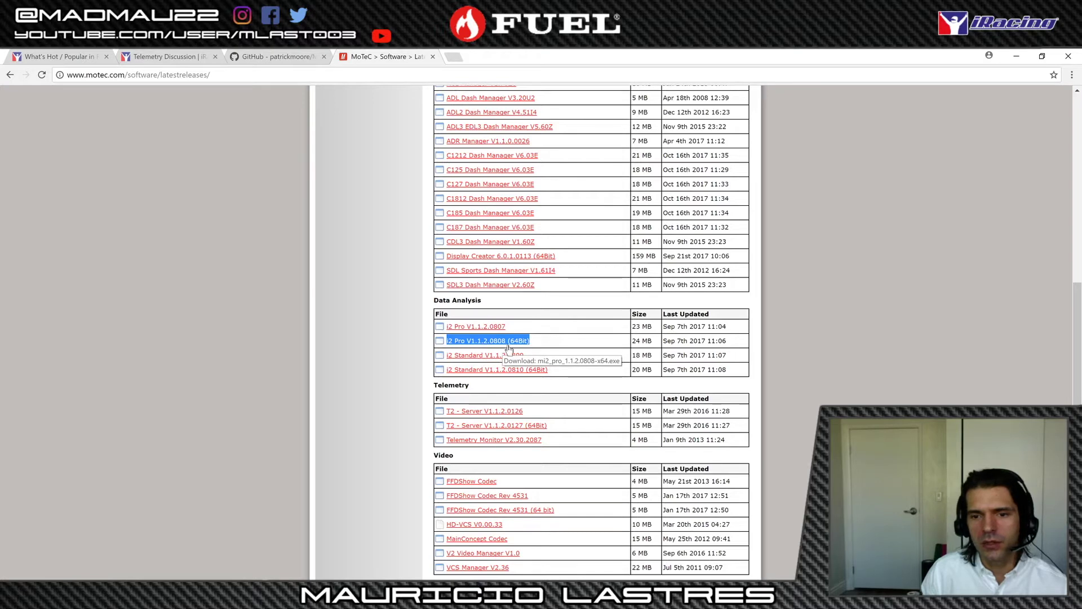
left_click_drag(690, 341, 657, 343)
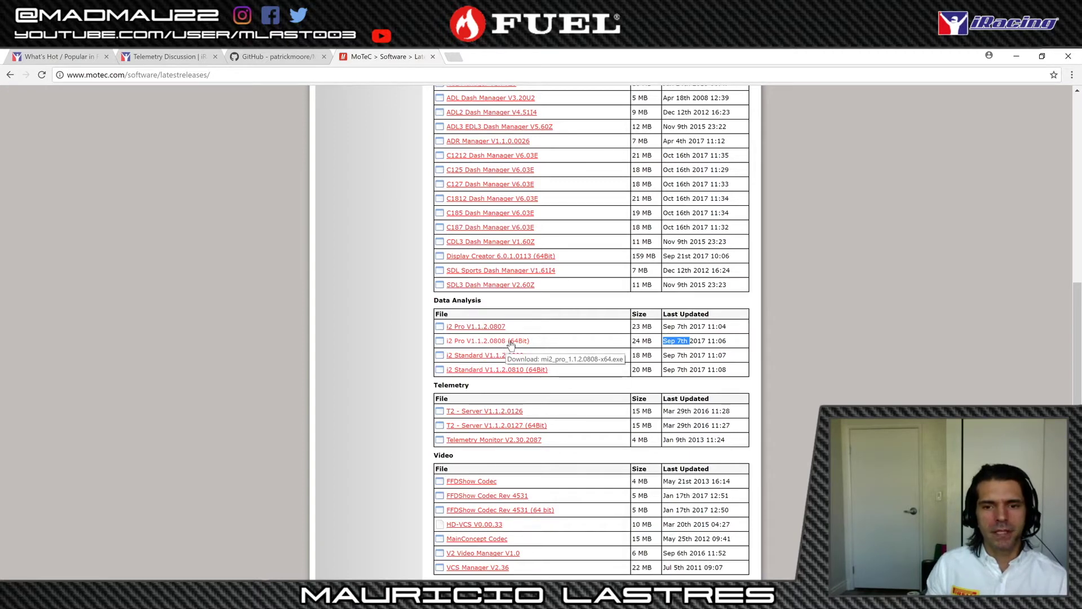
left_click_drag(732, 345, 659, 342)
scroll(524, 336, "up", 1)
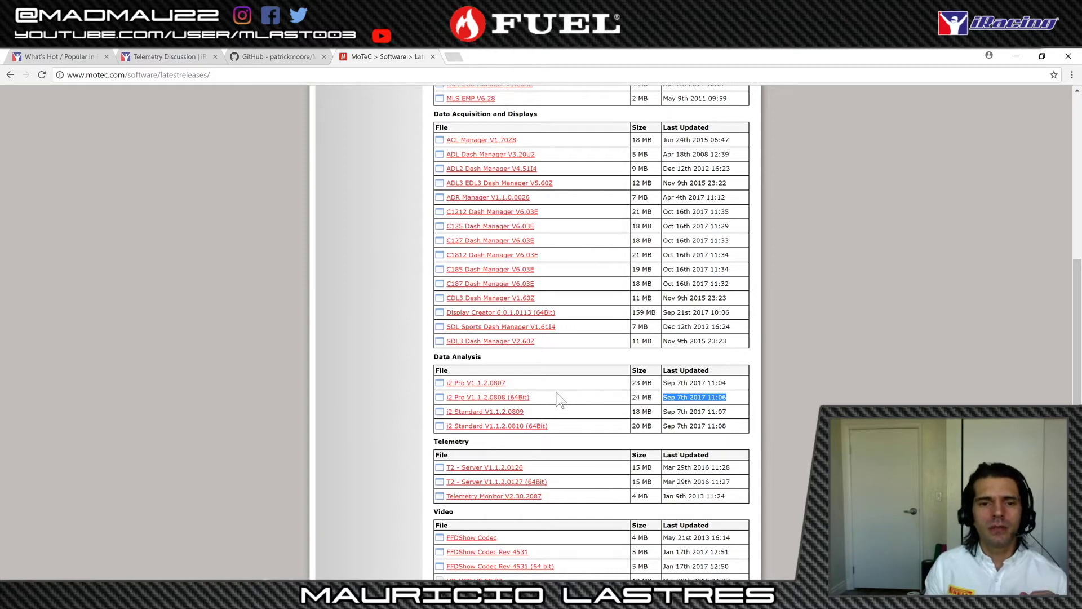
left_click_drag(549, 397, 441, 395)
left_click_drag(571, 405, 445, 398)
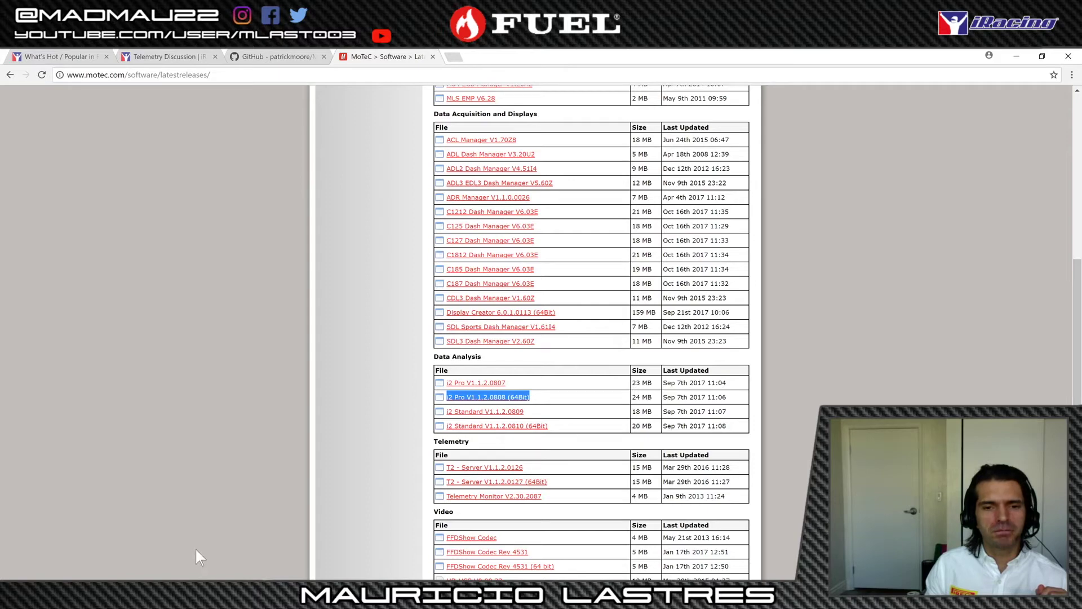
scroll(391, 505, "up", 1)
scroll(394, 503, "down", 1)
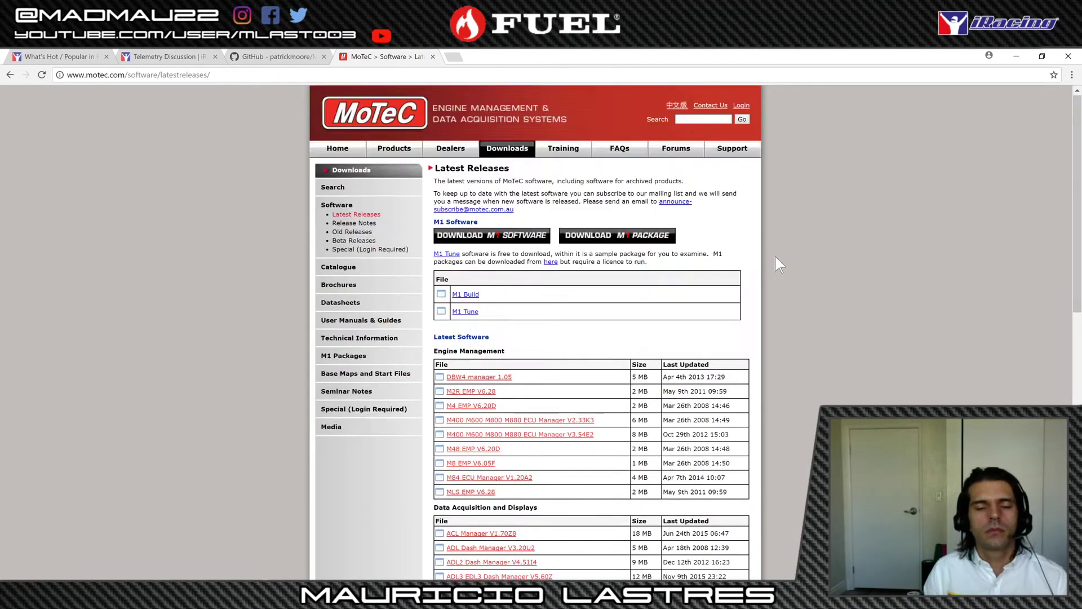
scroll(776, 256, "down", 12)
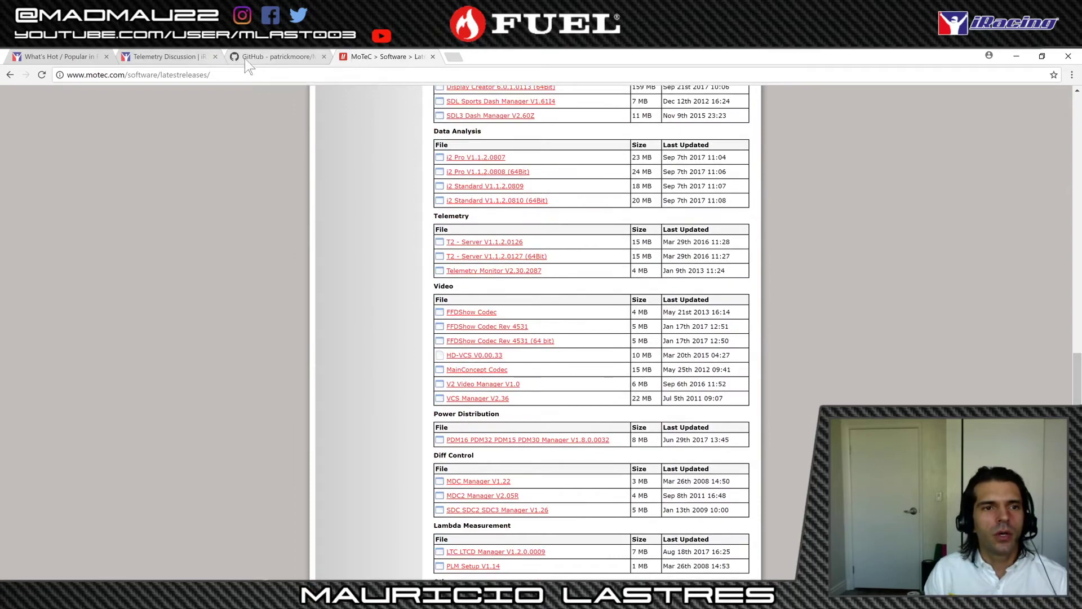
- Back in the Telemetry Discussion tab, open and scroll through the MoTeC Project 2015 Gen6-v8 thread
left_click(176, 57)
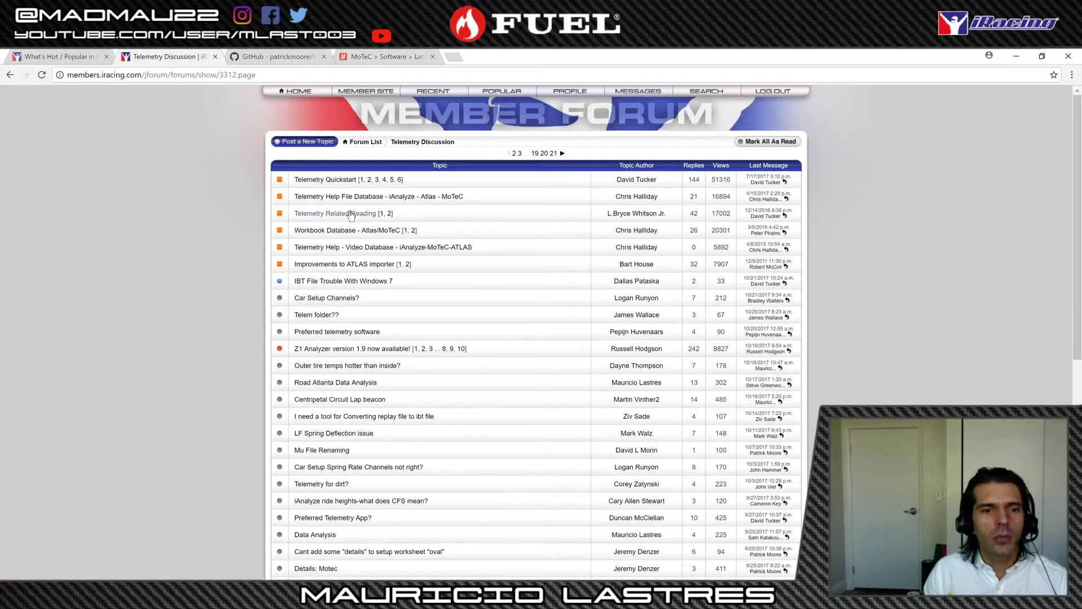
scroll(220, 240, "down", 2)
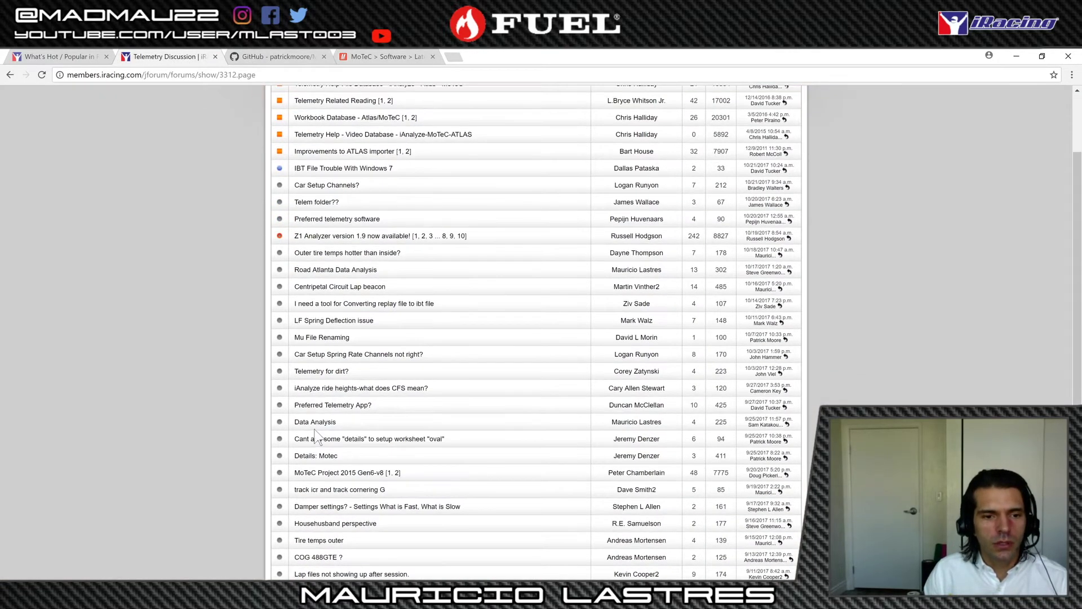
left_click(372, 474)
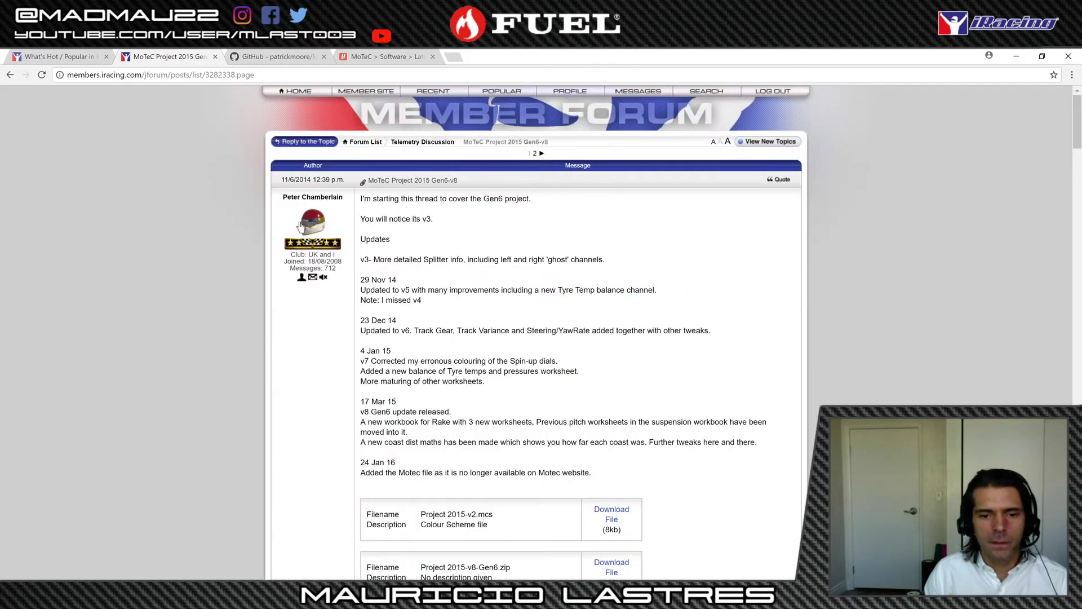
scroll(305, 231, "down", 2)
scroll(320, 221, "up", 2)
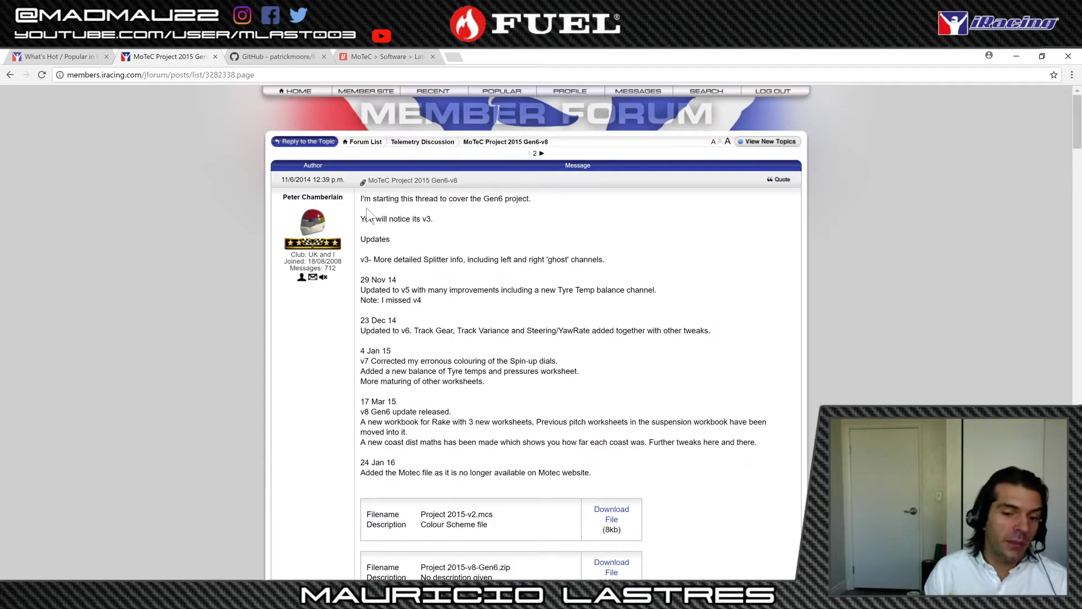
scroll(342, 333, "down", 10)
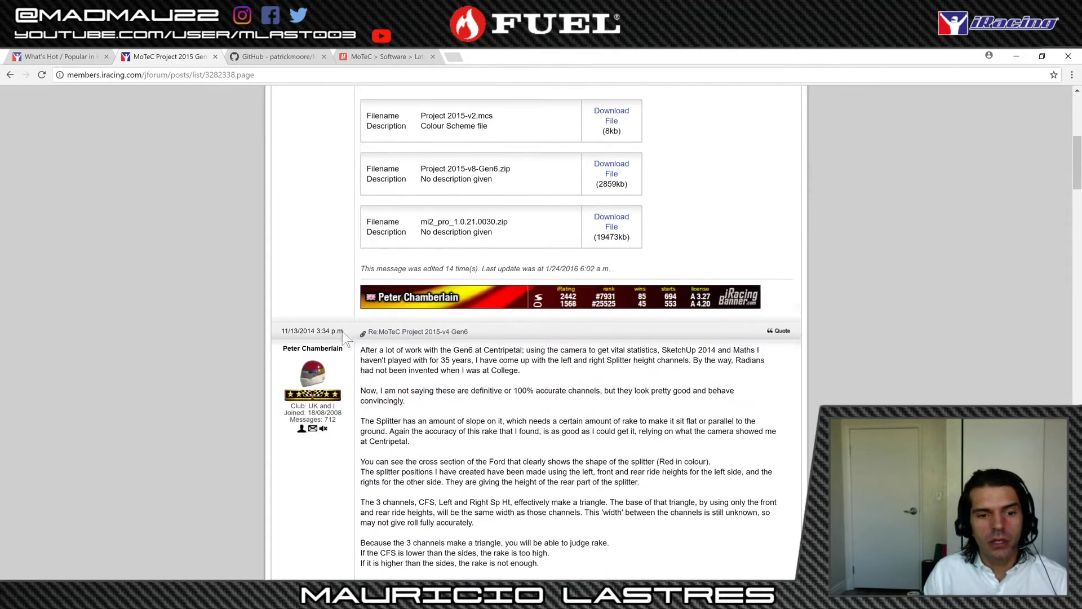
scroll(321, 329, "down", 3)
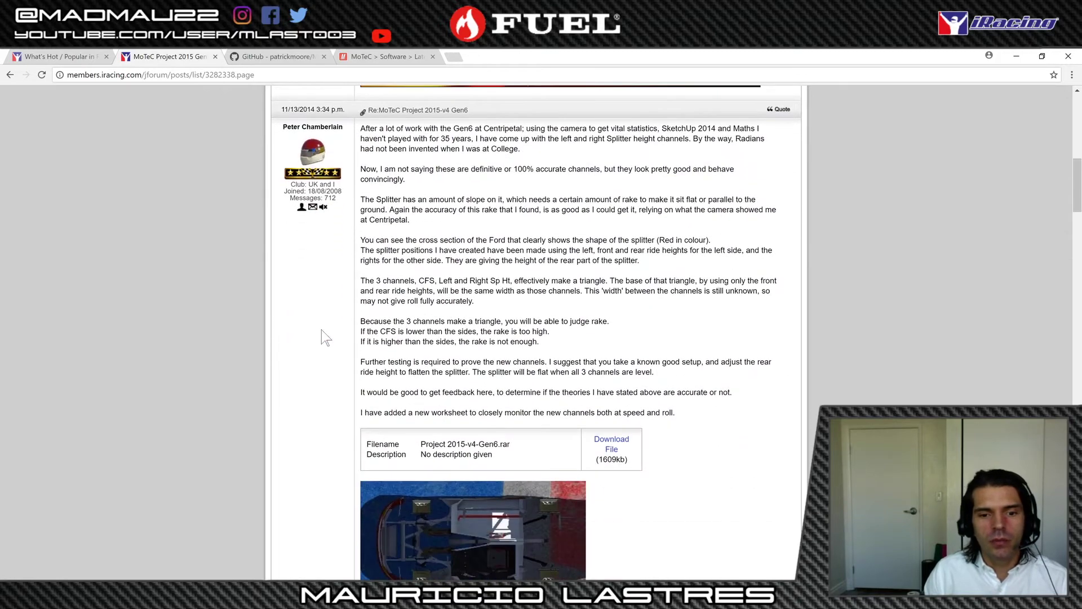
scroll(326, 339, "down", 15)
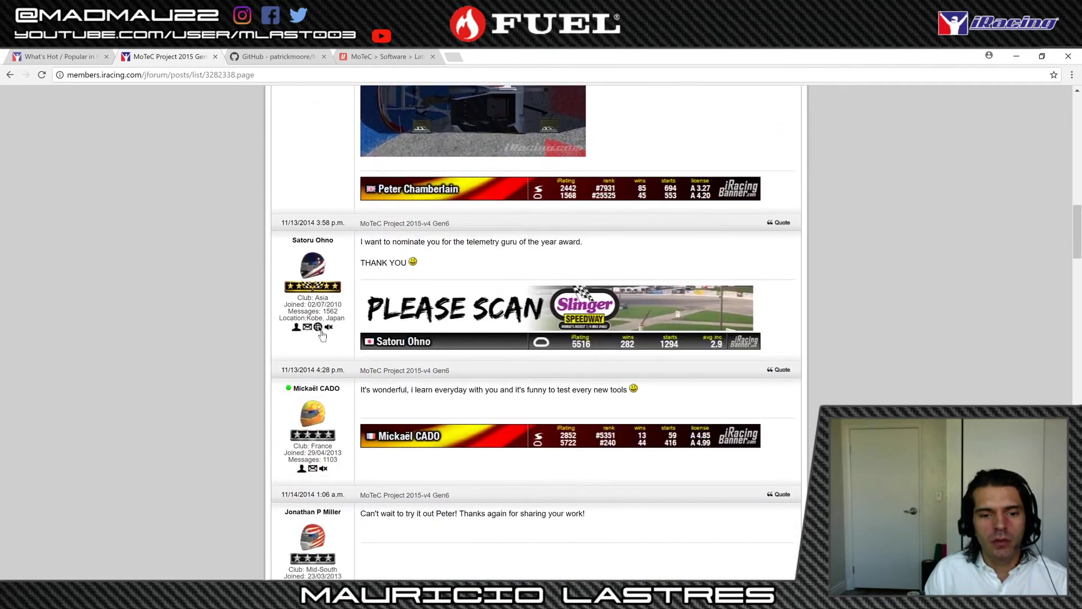
scroll(323, 335, "down", 15)
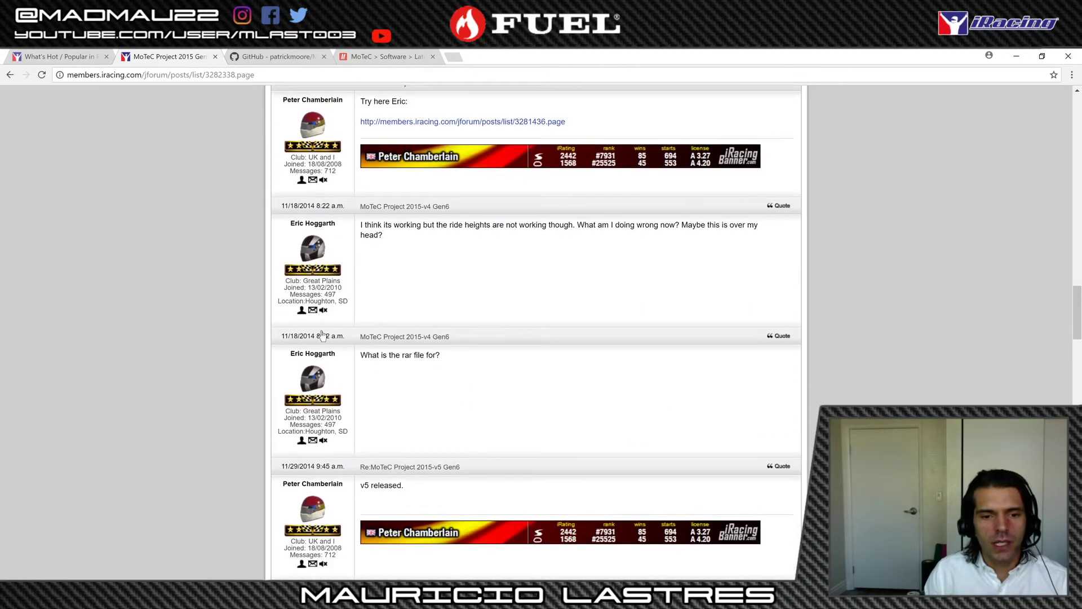
scroll(324, 338, "down", 10)
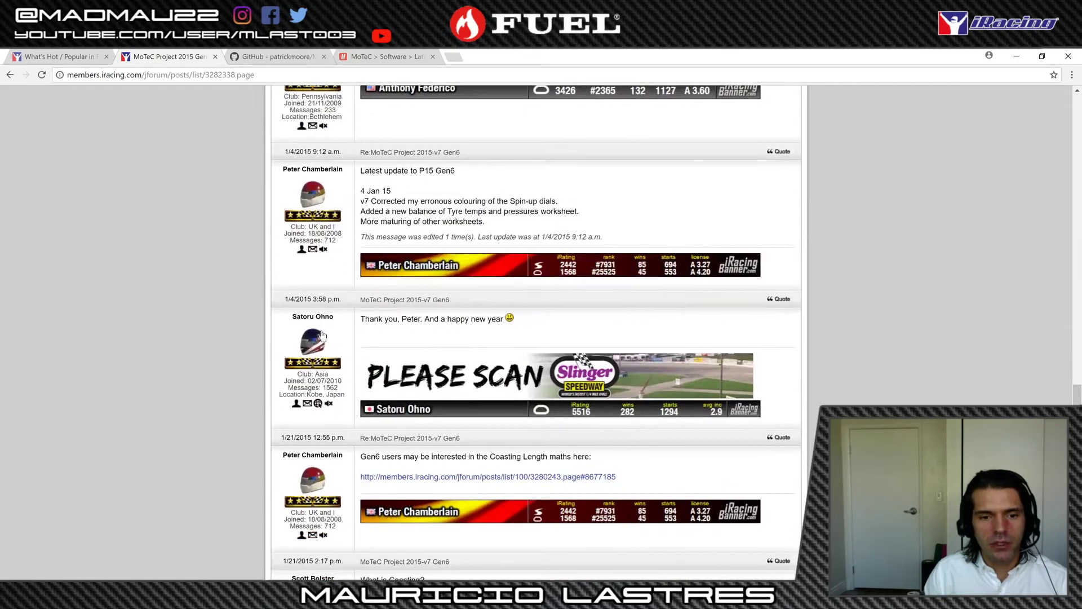
scroll(322, 337, "down", 10)
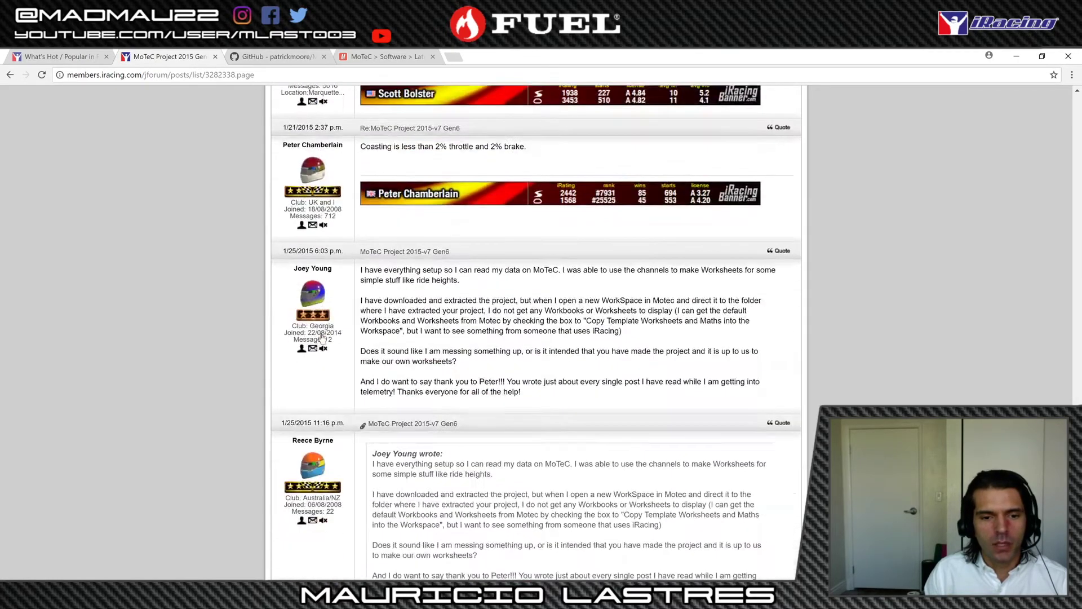
scroll(322, 332, "down", 14)
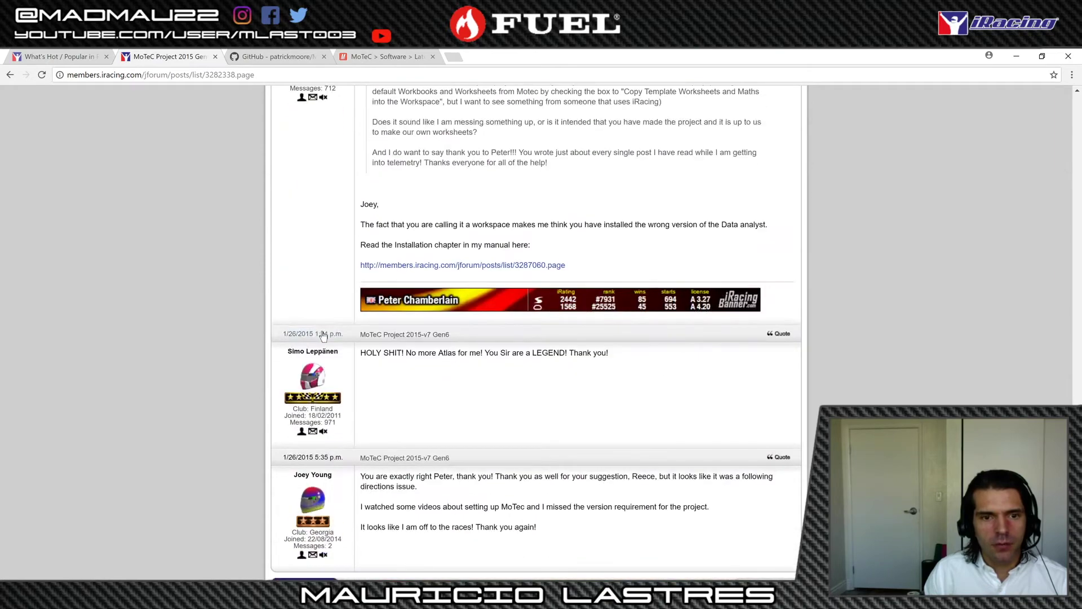
scroll(323, 336, "down", 5)
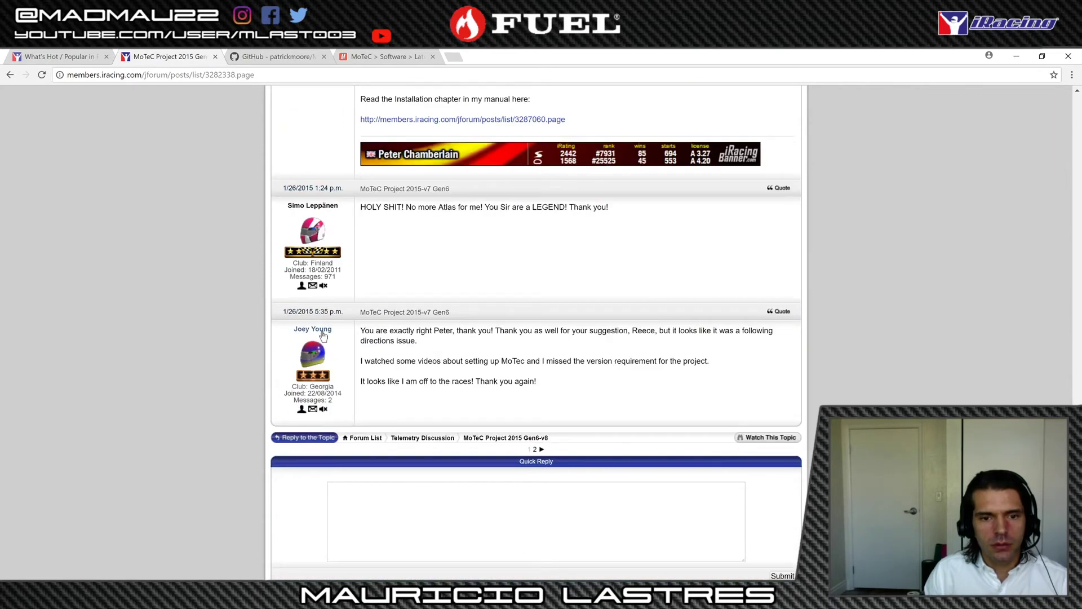
- Check the Gen6-v8 thread's second page, then return to the Telemetry Discussion topic list
left_click(541, 451)
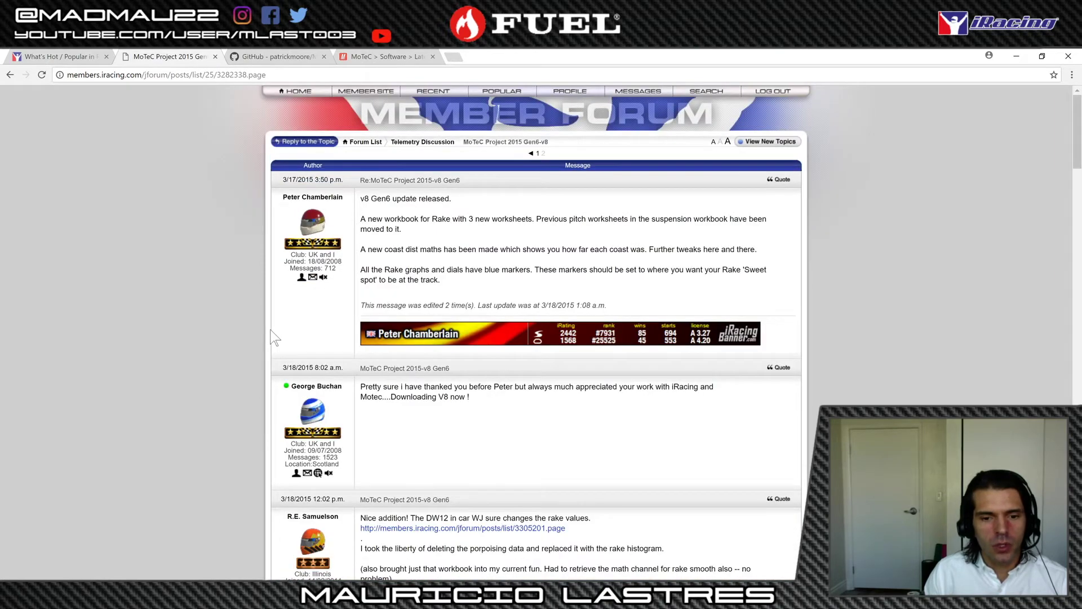
scroll(272, 332, "down", 20)
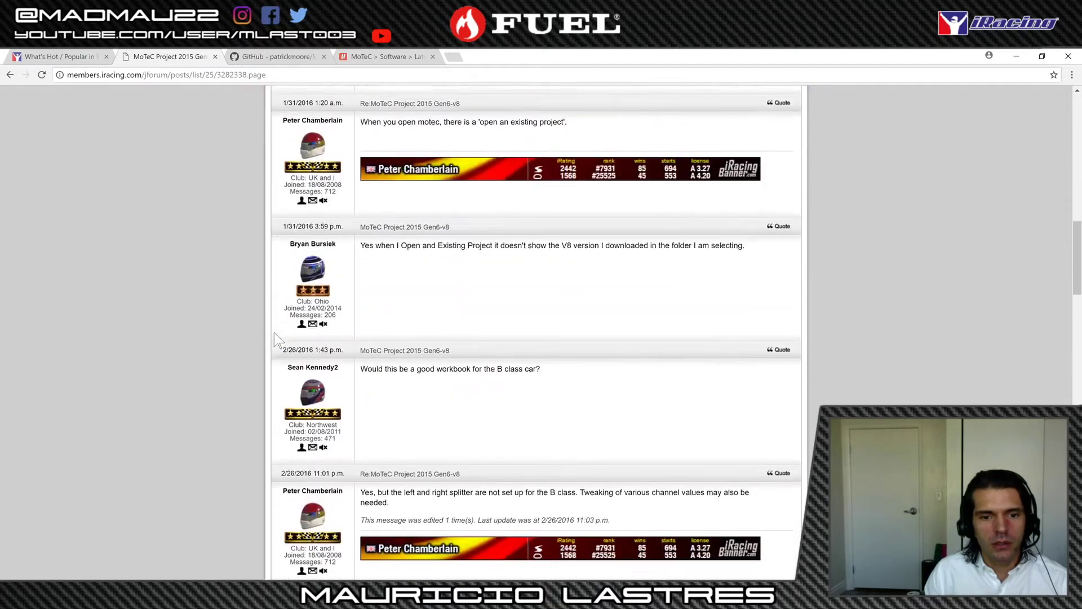
scroll(275, 340, "down", 10)
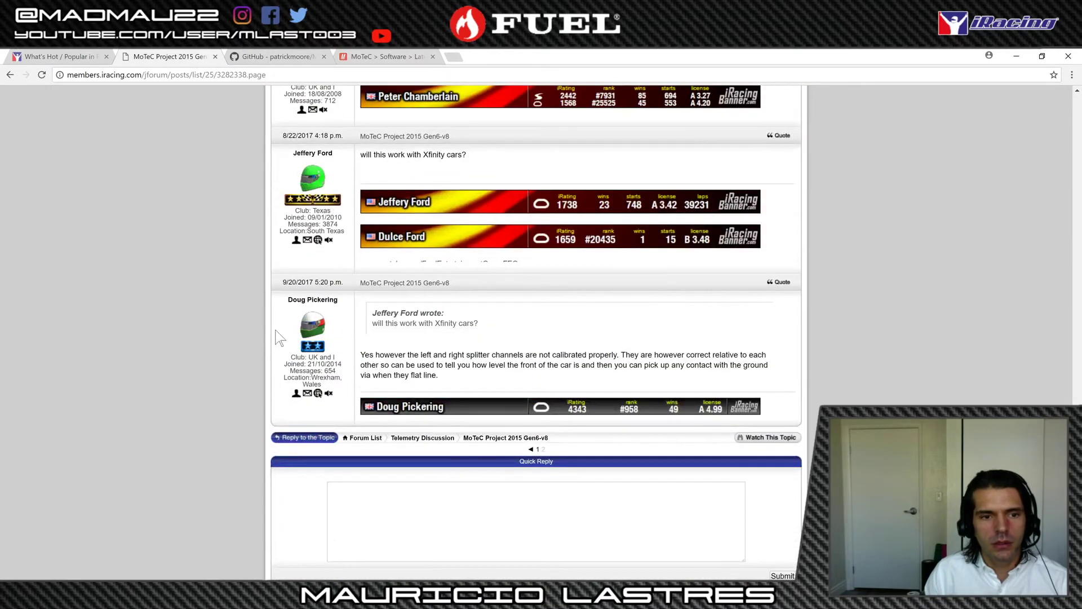
scroll(280, 337, "up", 20)
left_click(433, 142)
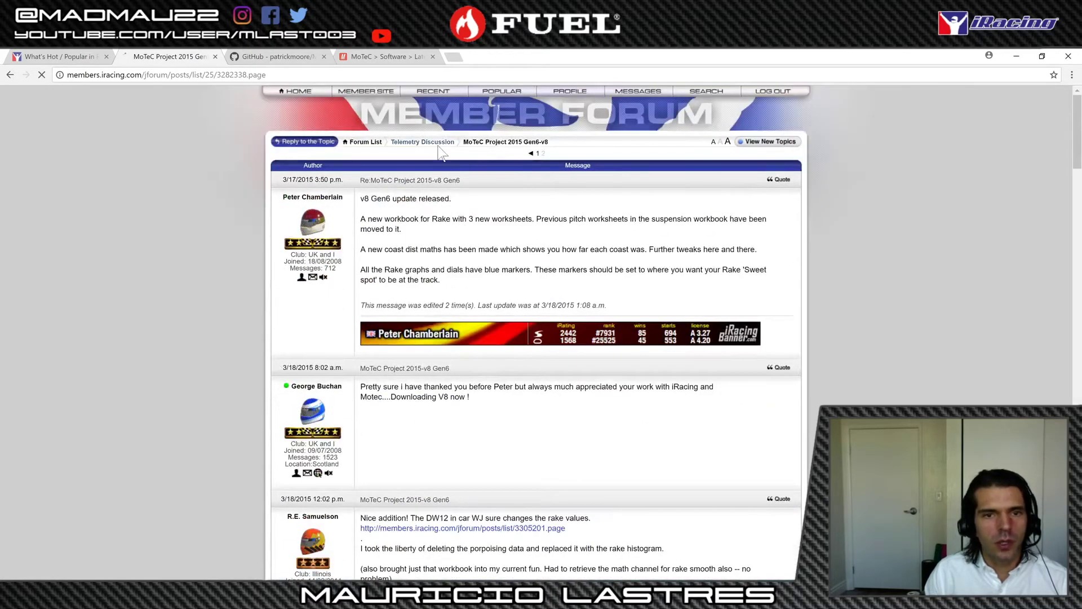
scroll(147, 355, "down", 3)
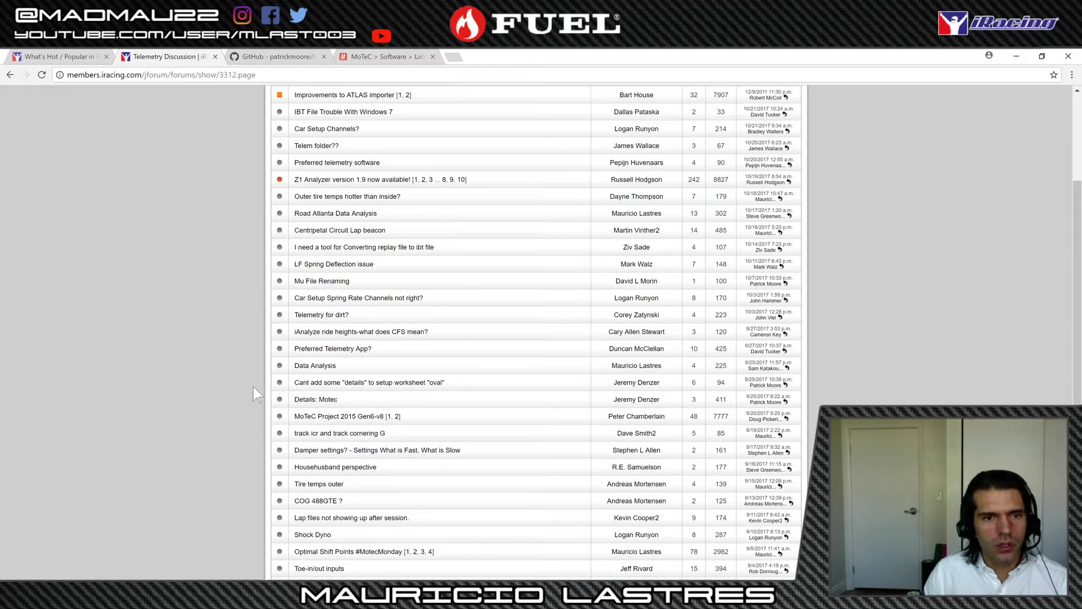
scroll(242, 390, "down", 2)
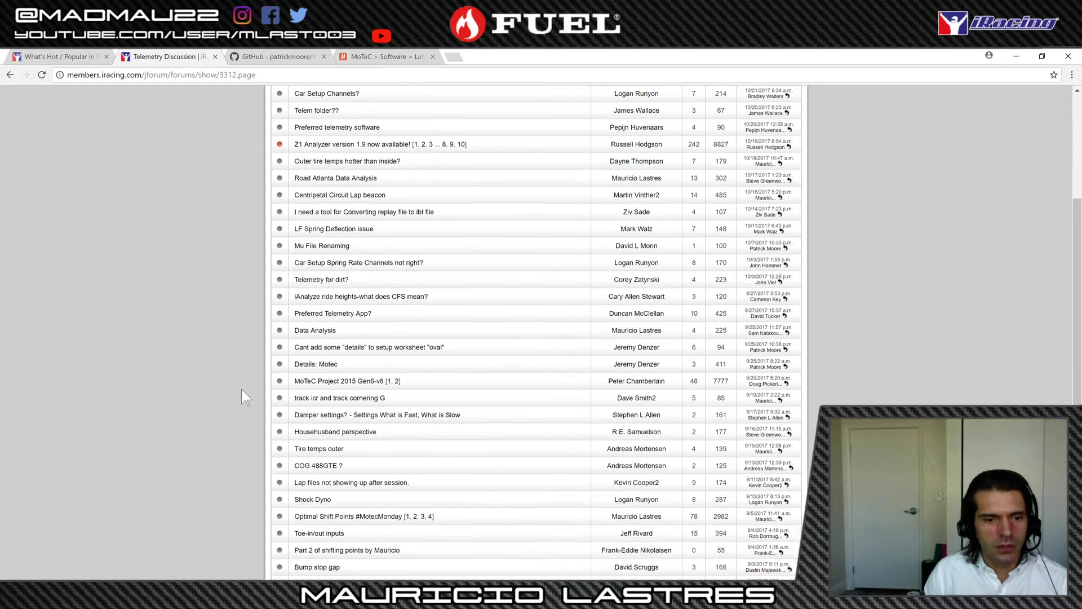
scroll(241, 389, "down", 3)
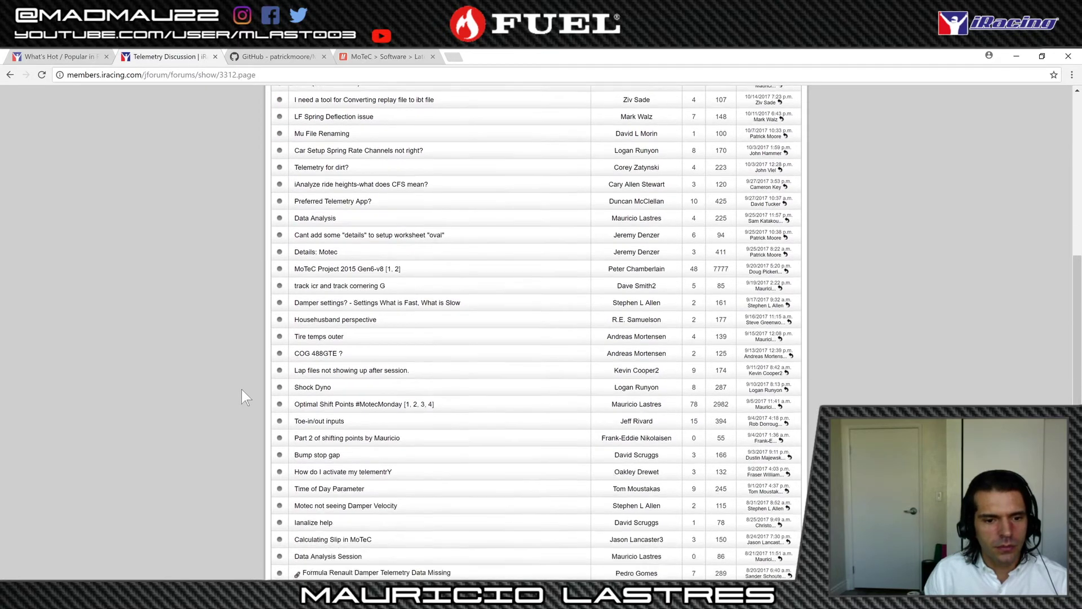
- Open the MoTeC Project 2015-Master-v7 thread and highlight the Updates note about the original MoTeC file
left_click(366, 507)
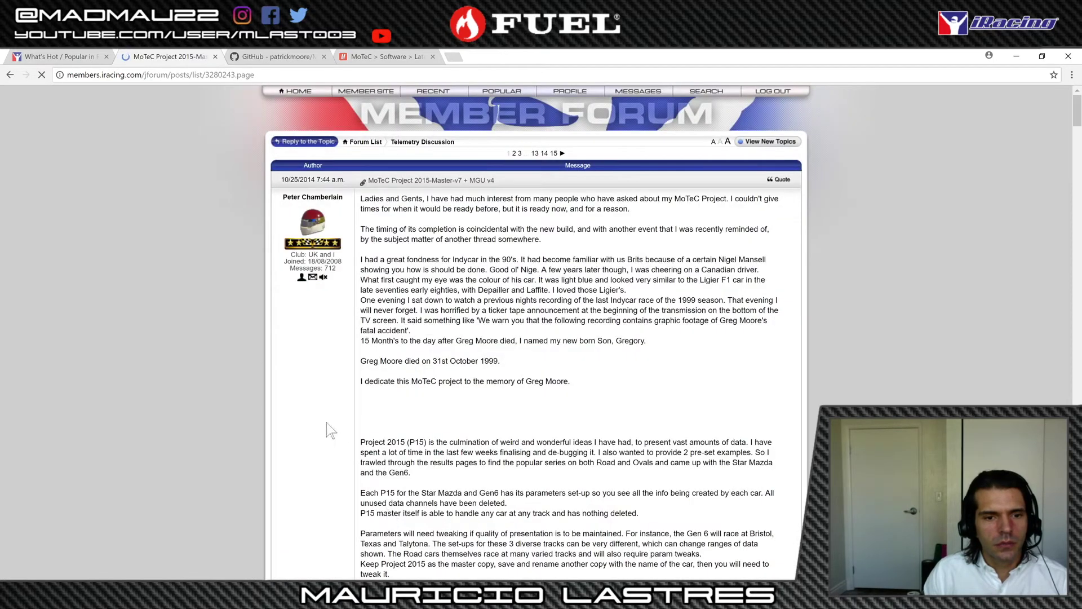
scroll(500, 414, "down", 1)
scroll(500, 415, "down", 5)
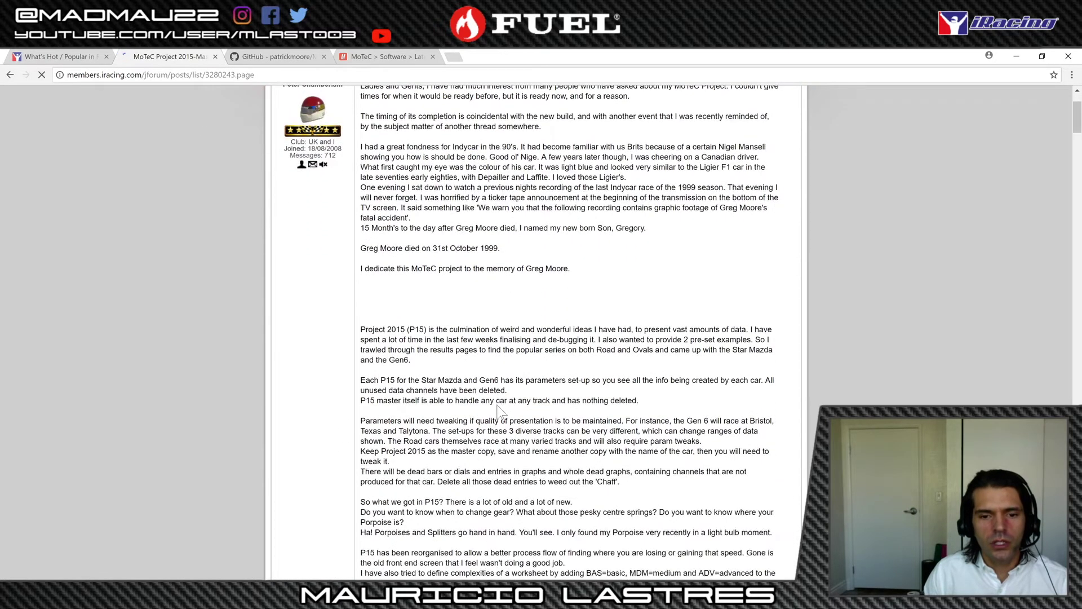
scroll(501, 413, "down", 12)
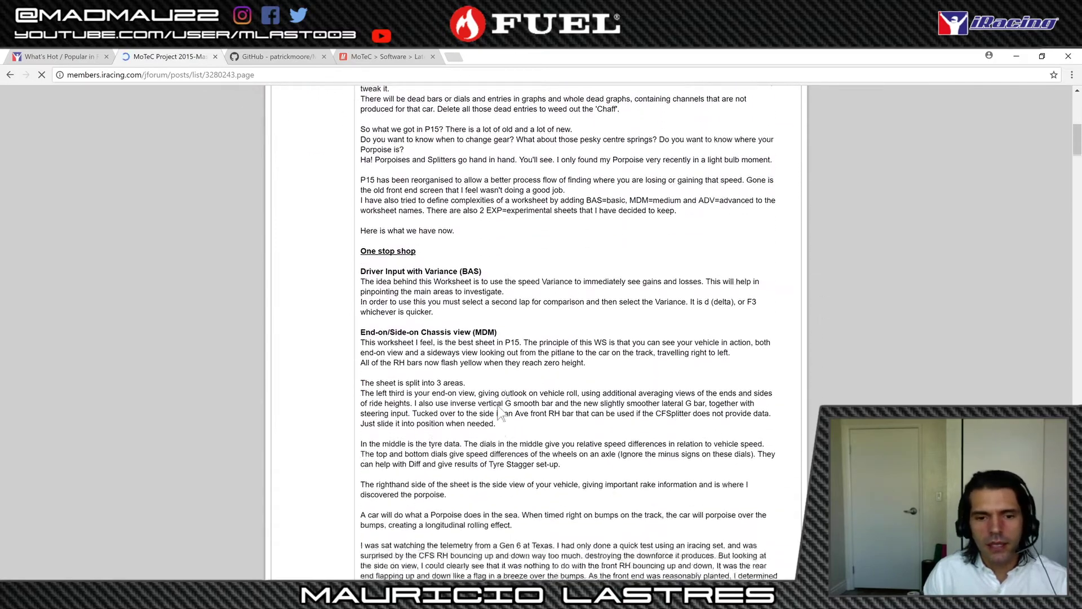
scroll(499, 409, "down", 8)
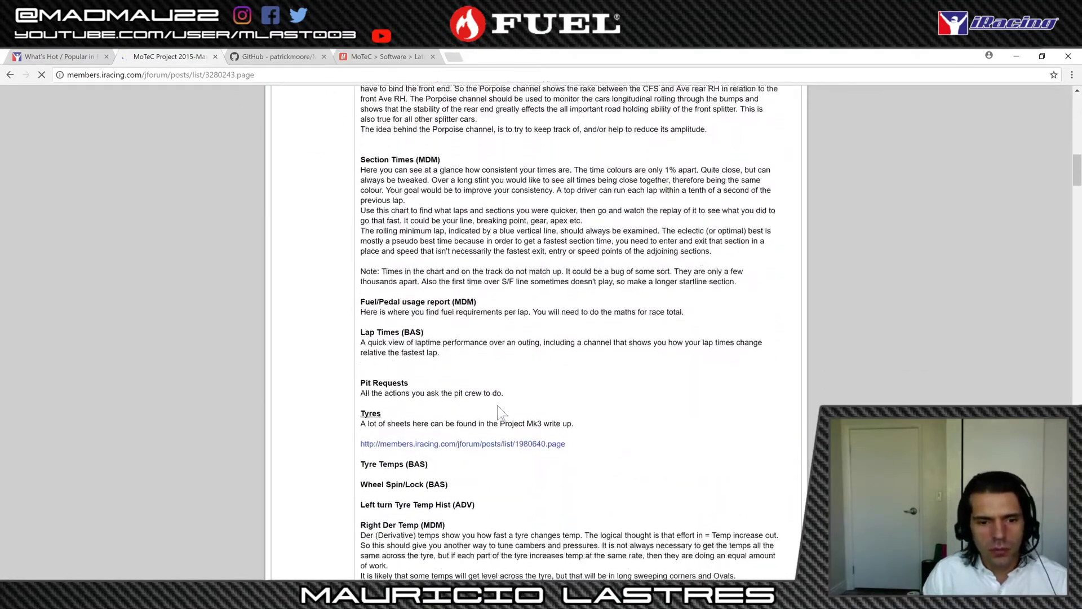
scroll(501, 417, "down", 13)
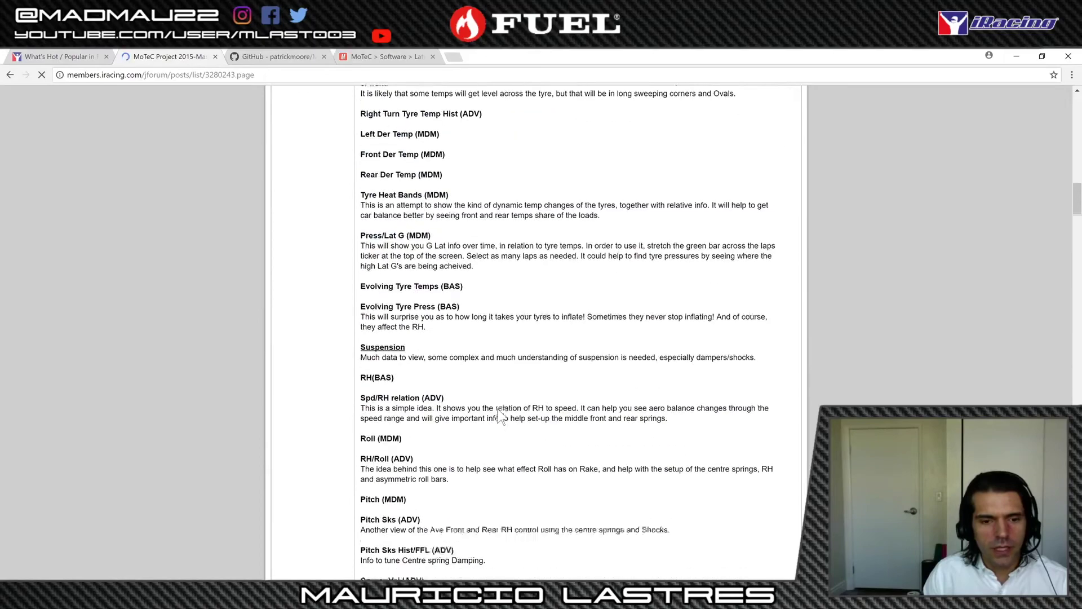
scroll(500, 416, "down", 20)
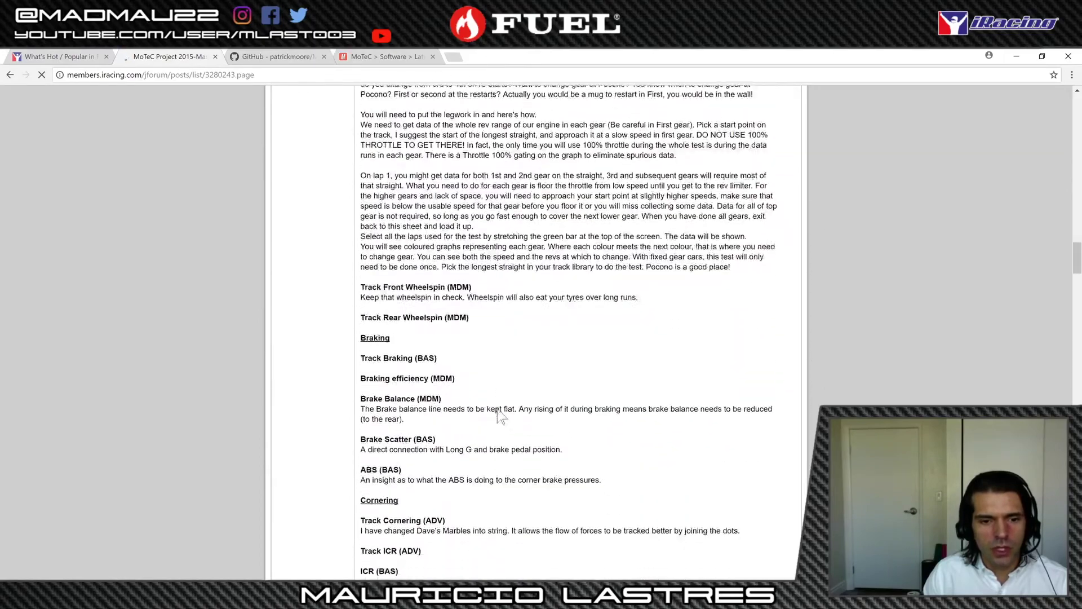
scroll(499, 412, "down", 8)
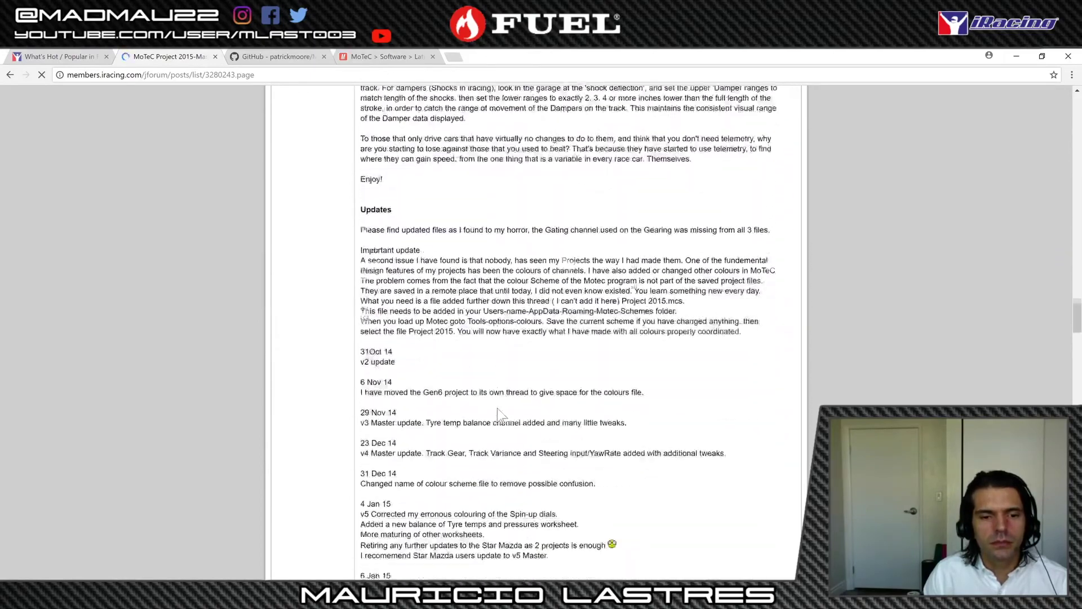
scroll(501, 417, "down", 4)
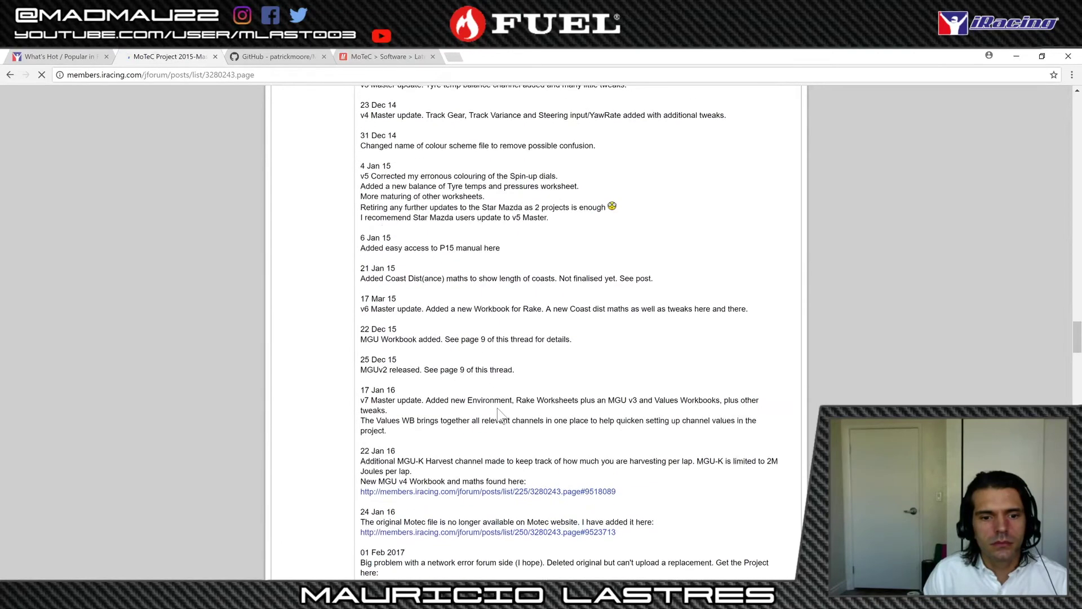
scroll(501, 416, "down", 2)
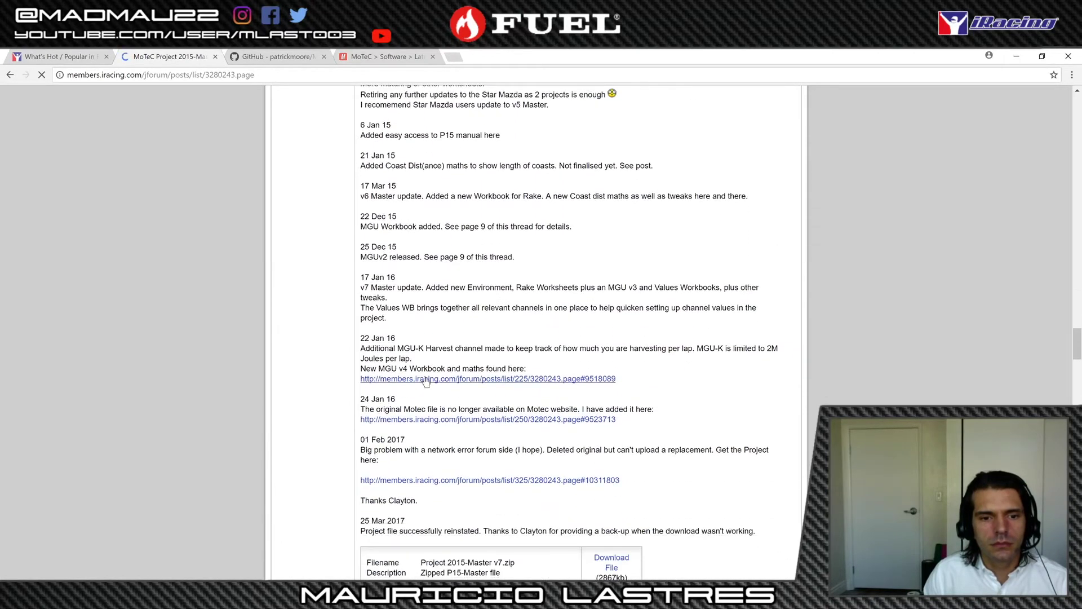
left_click_drag(365, 409, 616, 421)
- Open the re-upload post and download mi2_pro_1.0.21.0030.zip
left_click(587, 420)
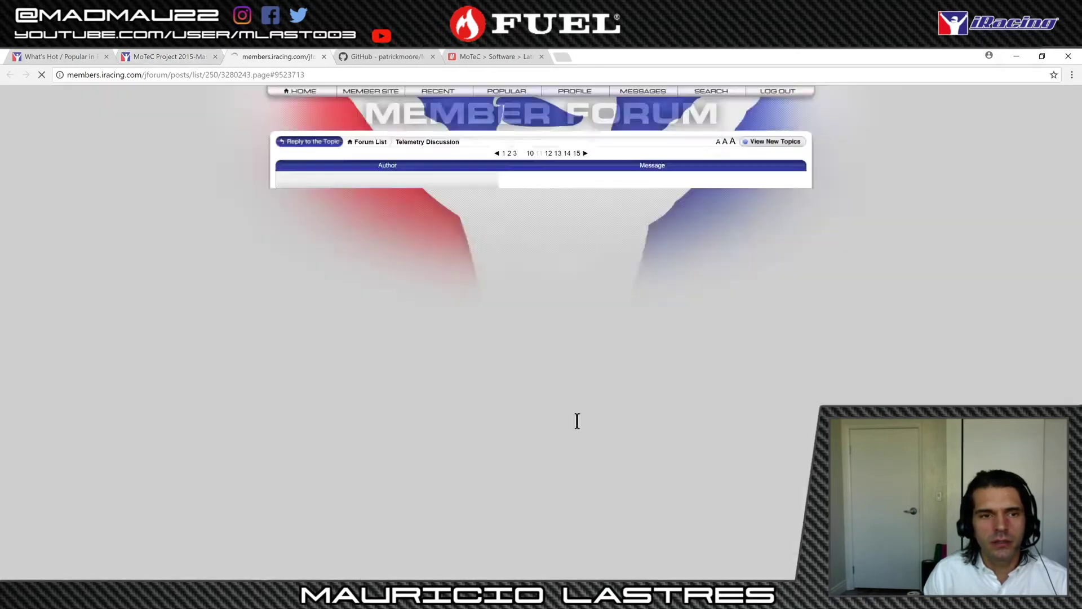
scroll(457, 248, "up", 1)
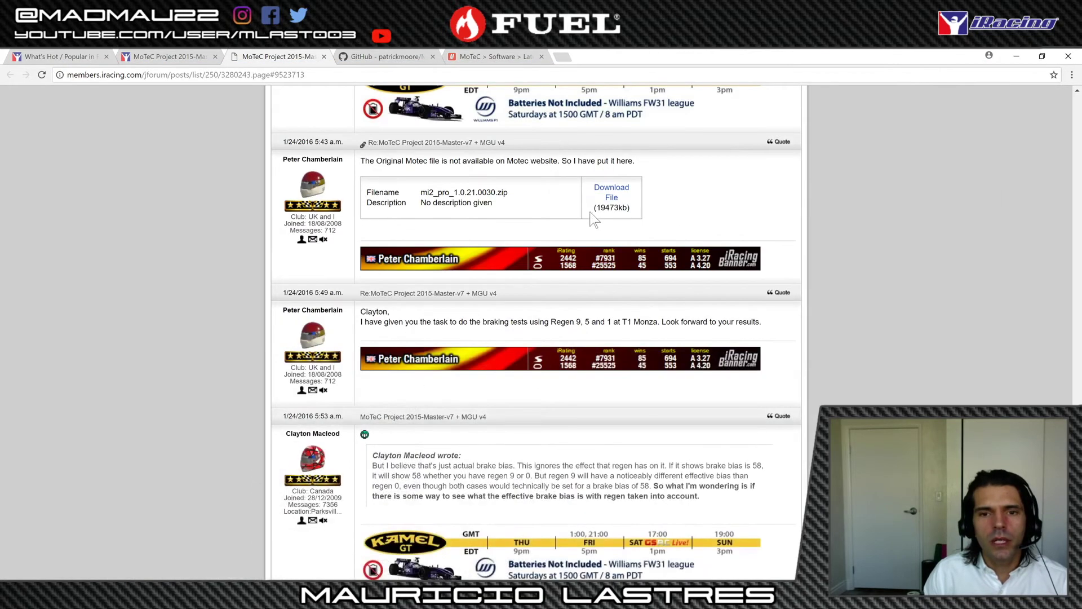
left_click(612, 192)
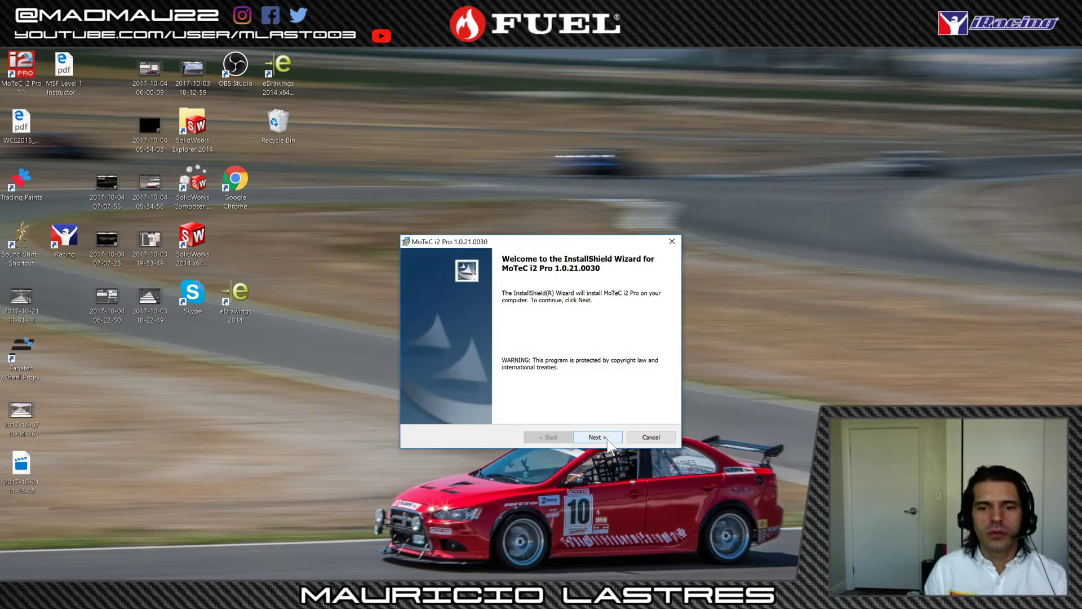
- Install MoTeC i2 Pro 1.0.21.0030 to the default folder, set to launch afterwards without the readme
left_click(611, 445)
left_click(443, 398)
left_click(596, 440)
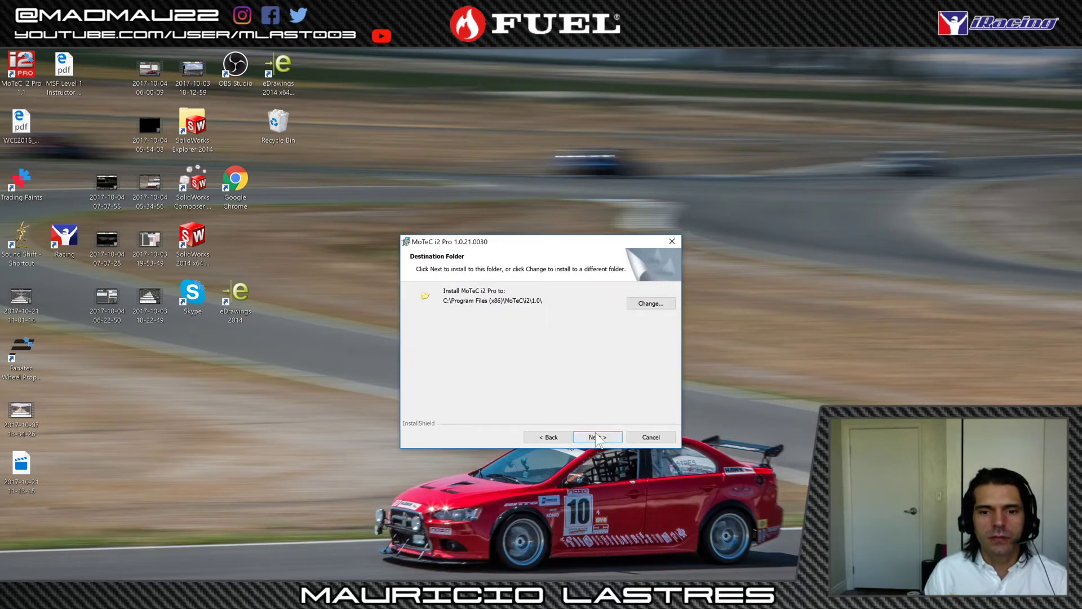
left_click(598, 438)
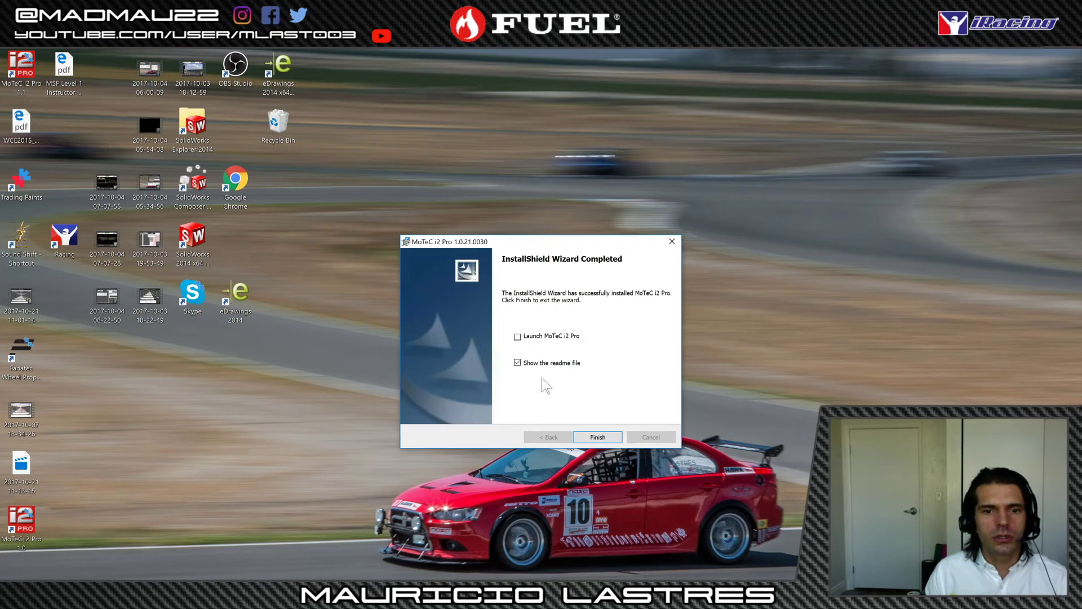
left_click(518, 337)
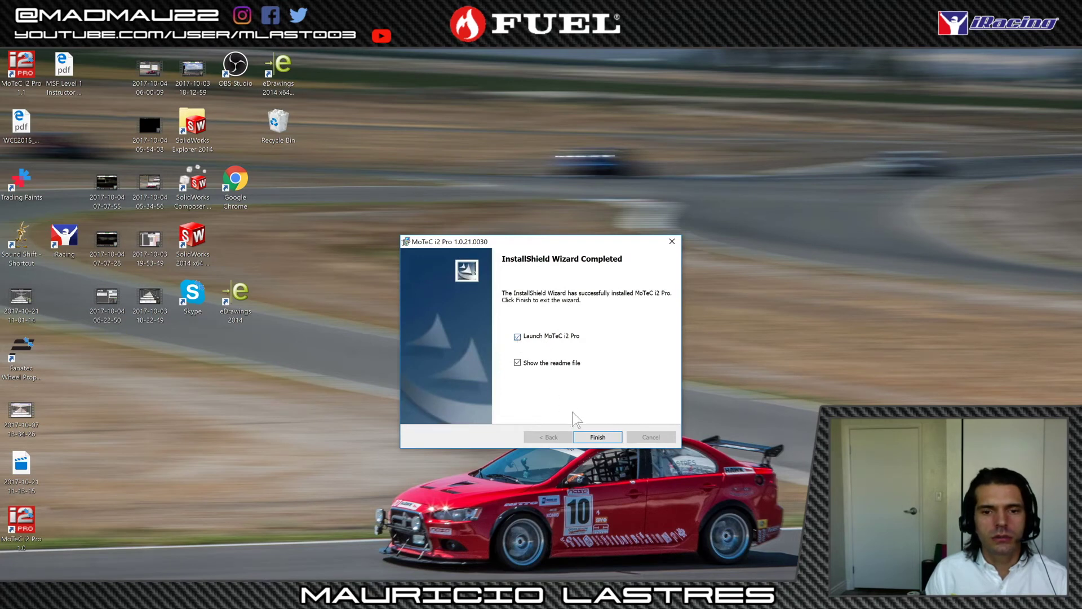
left_click(518, 364)
left_click(595, 436)
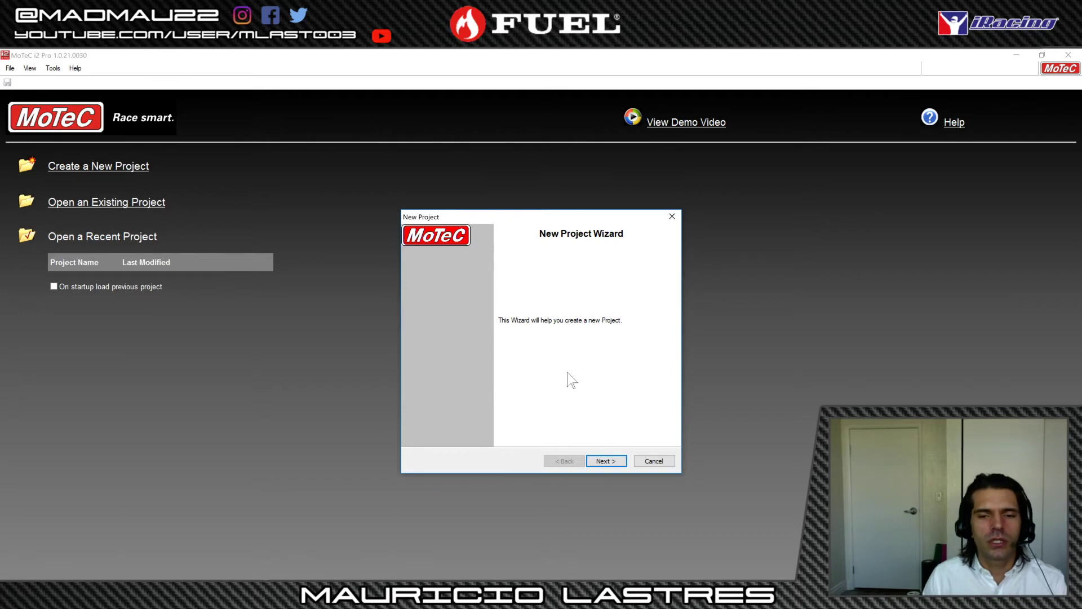
- Create a new project with the Circuit profile, named iRacing
left_click(606, 461)
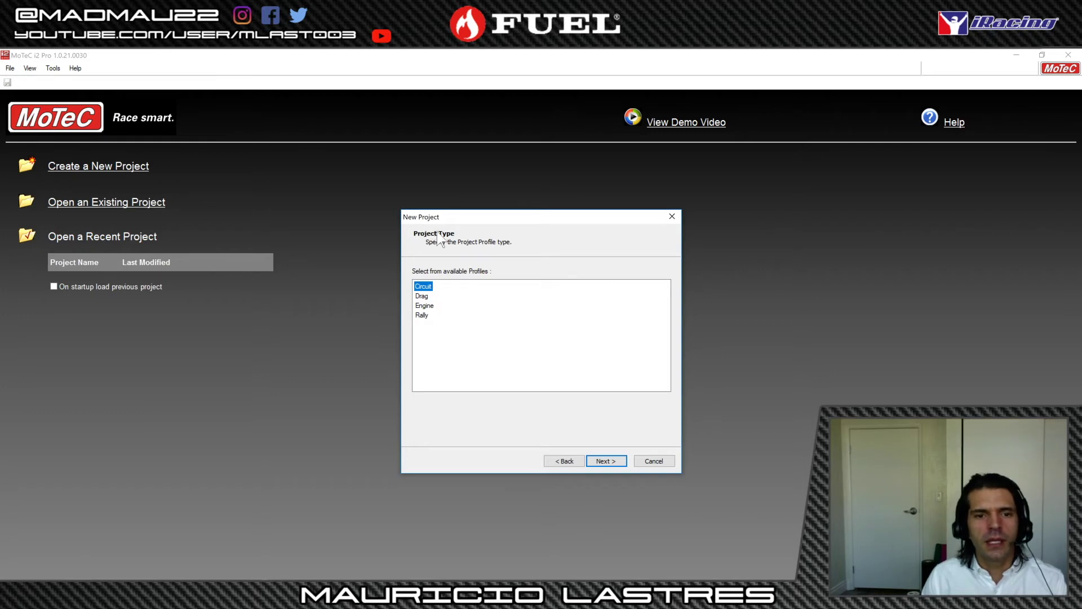
left_click(424, 305)
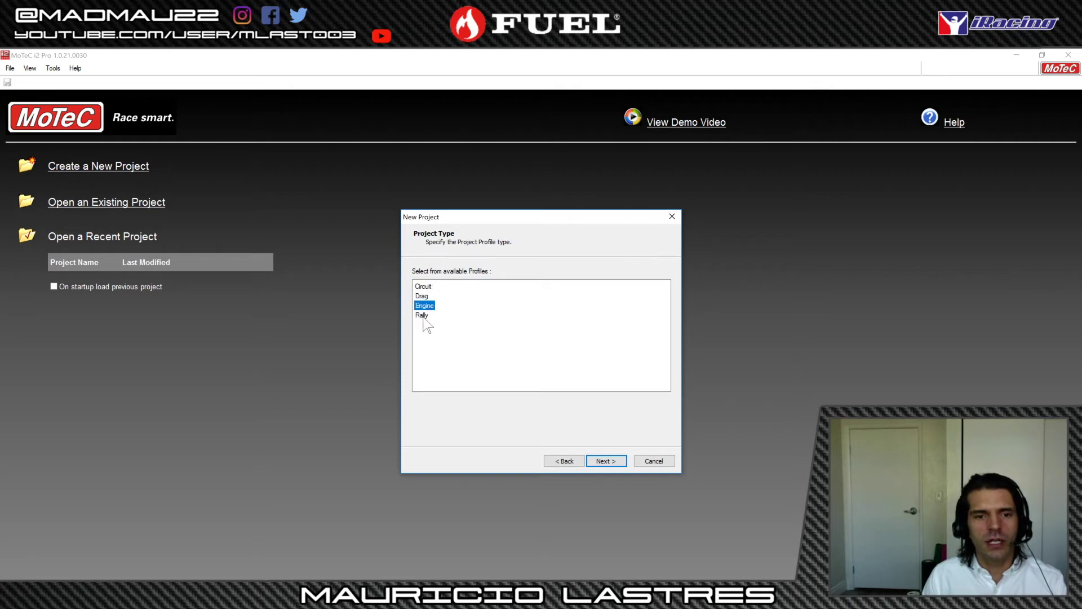
left_click(422, 314)
left_click(424, 286)
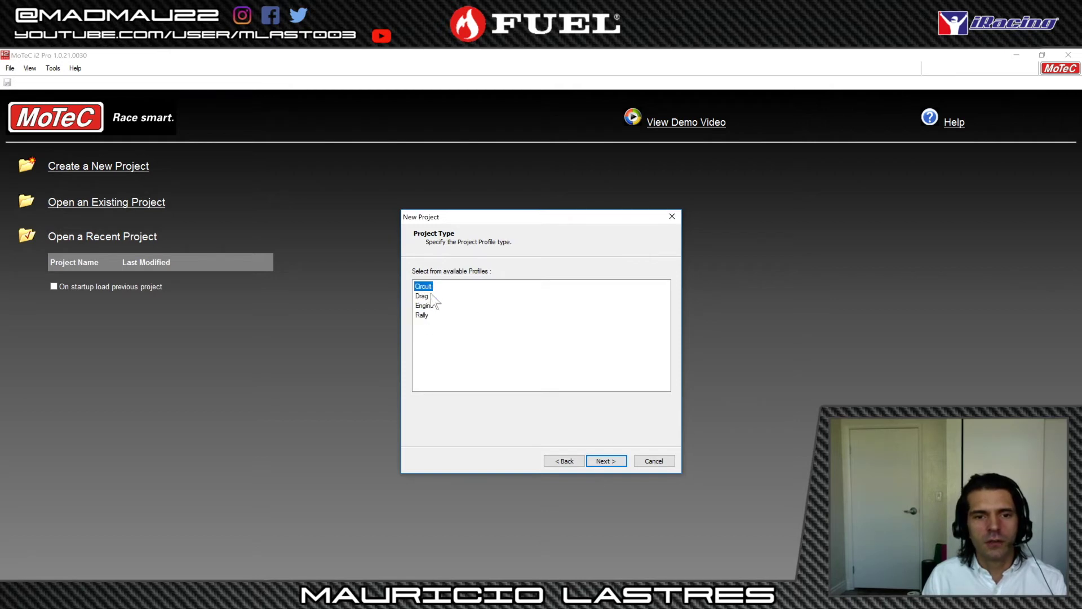
left_click(616, 463)
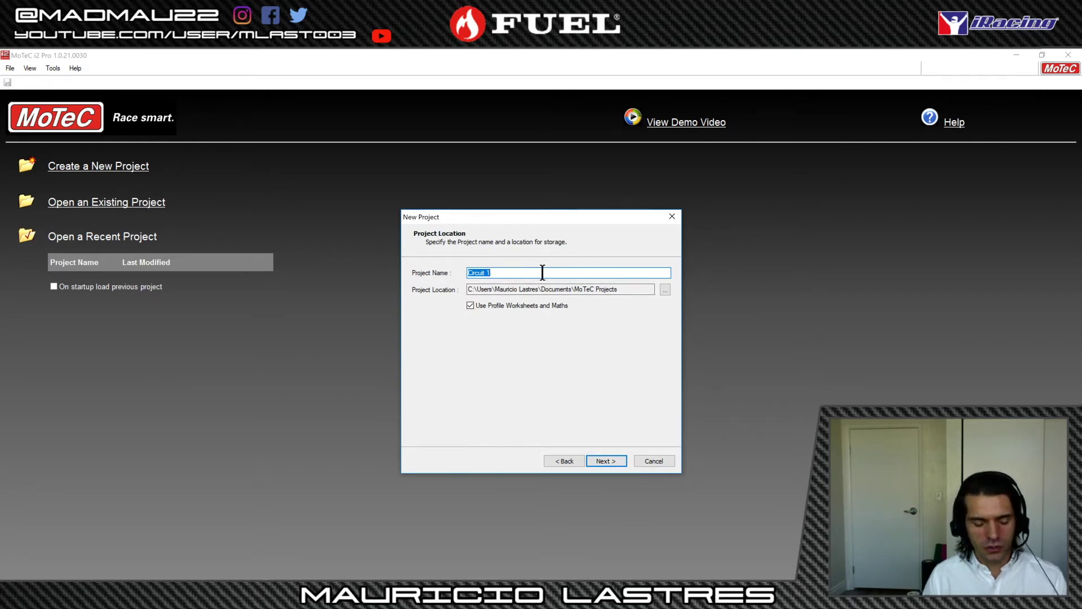
key("BackSpace")
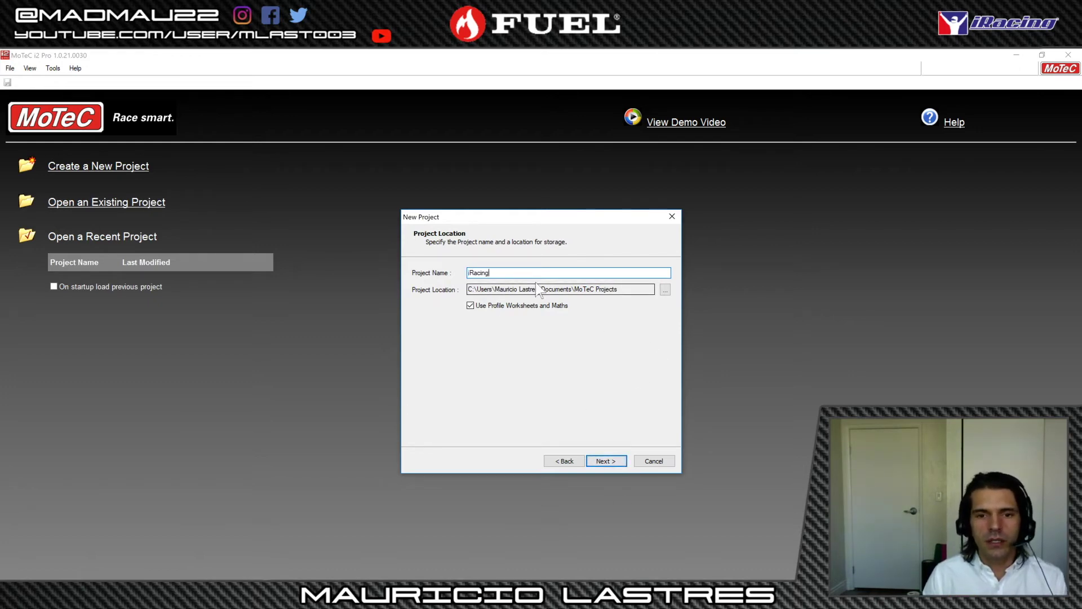
left_click(603, 461)
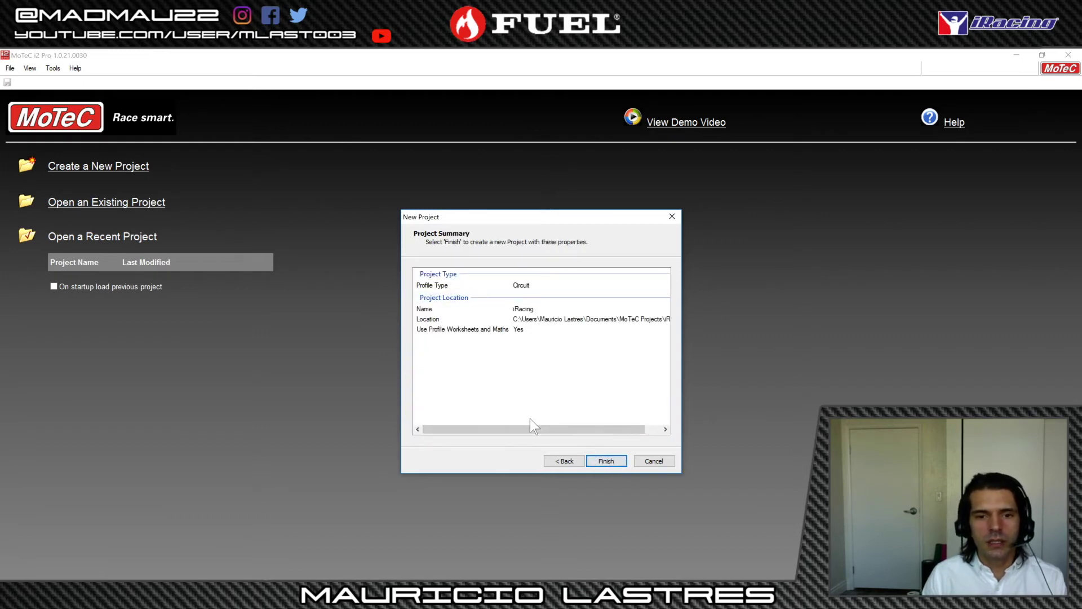
left_click_drag(537, 427, 563, 462)
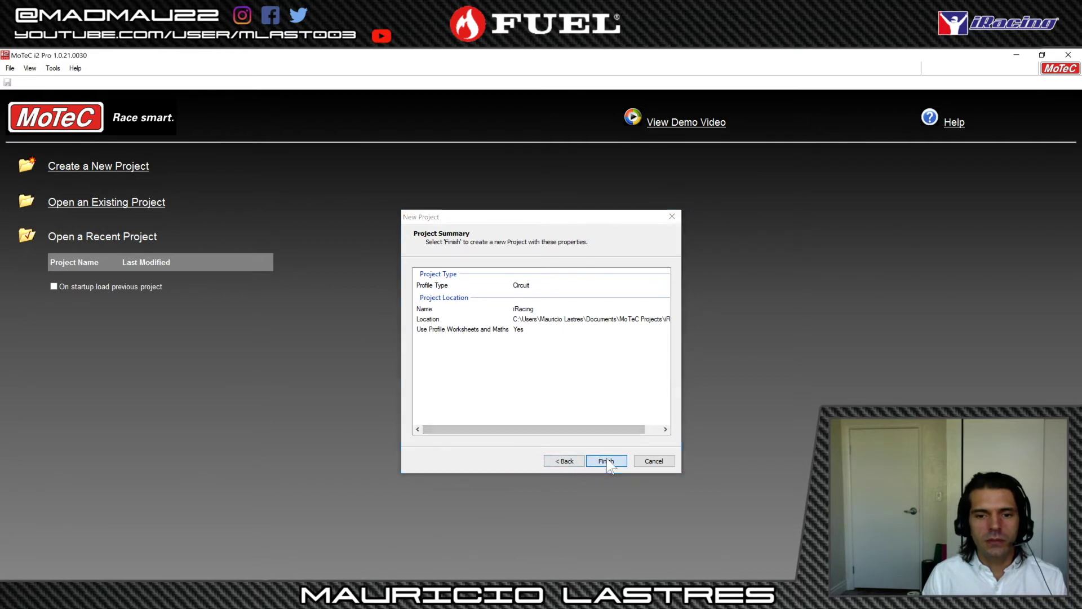
left_click(606, 462)
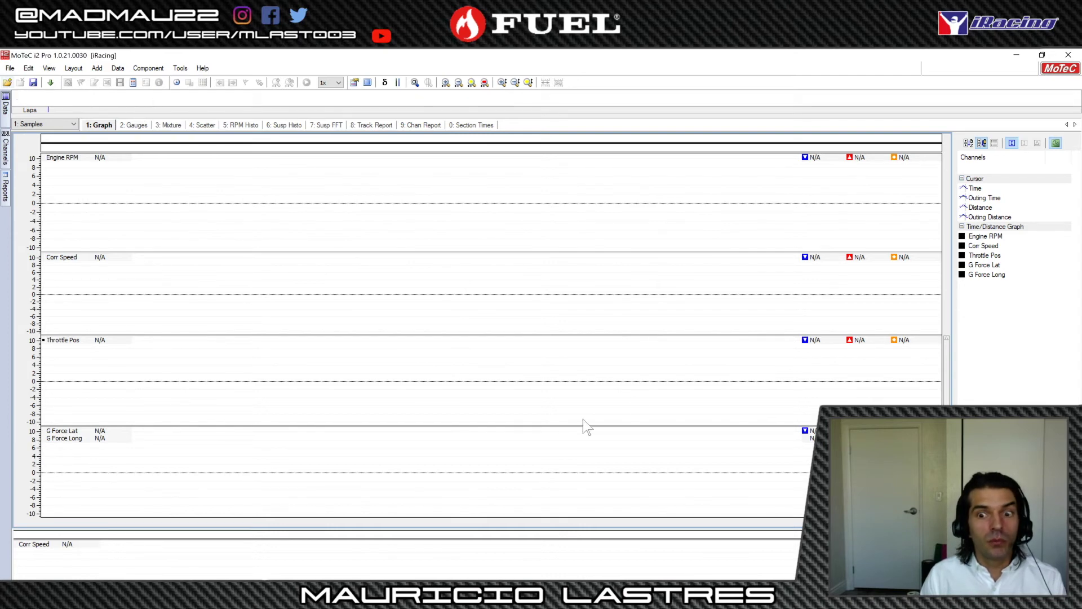
left_click(133, 82)
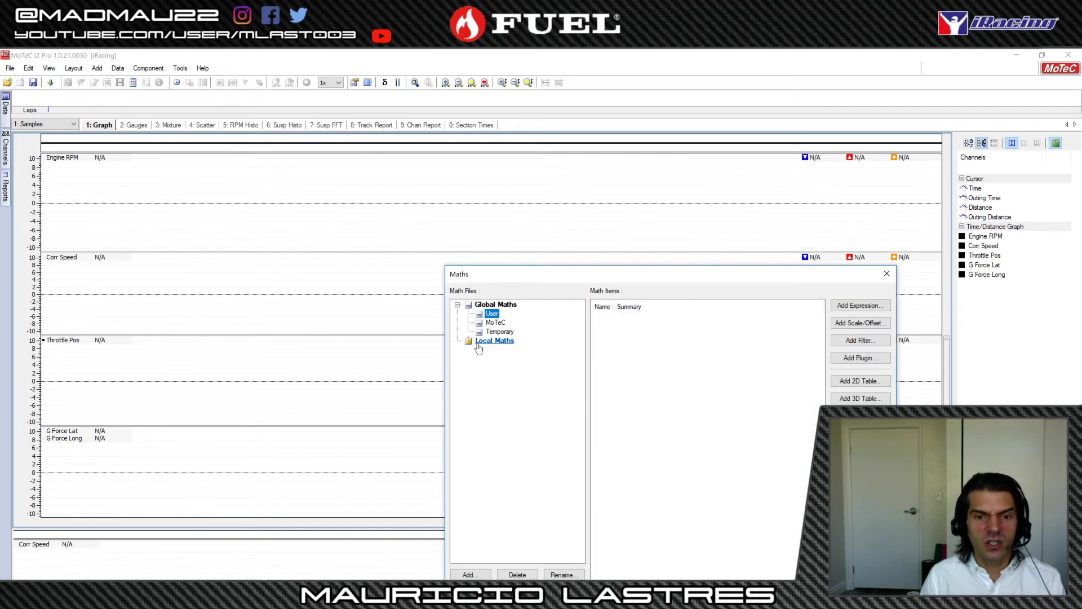
left_click(496, 322)
left_click(497, 331)
left_click(496, 323)
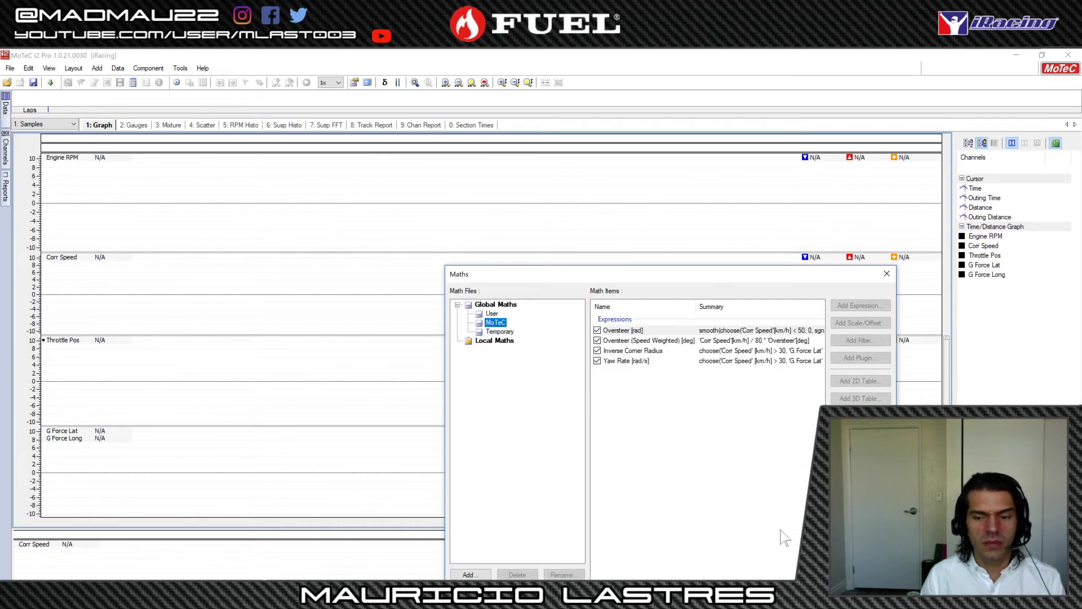
key("Escape")
right_click(352, 196)
left_click(179, 172)
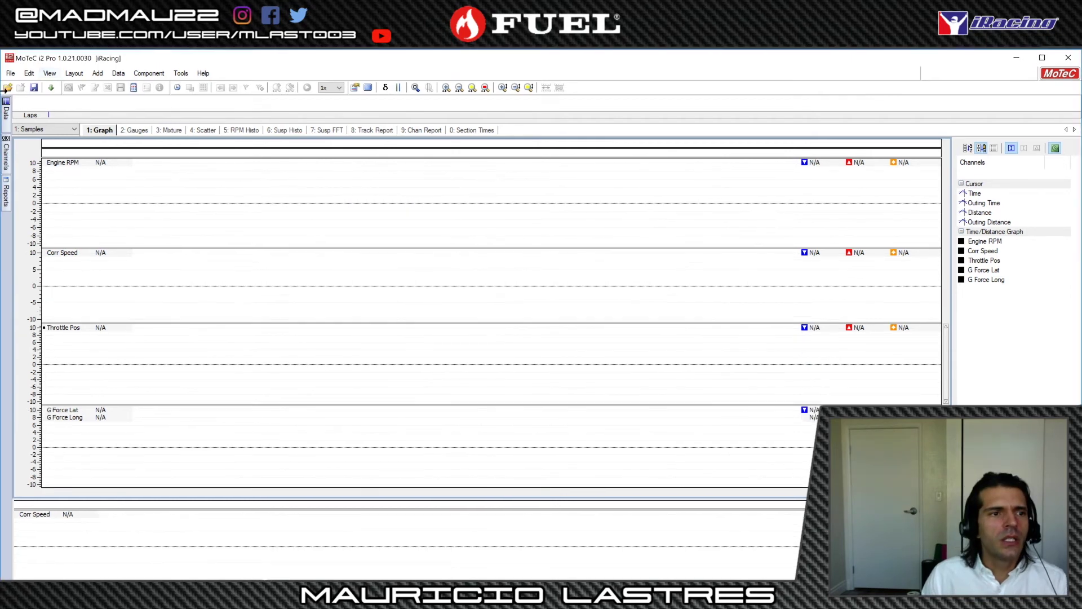
left_click(9, 75)
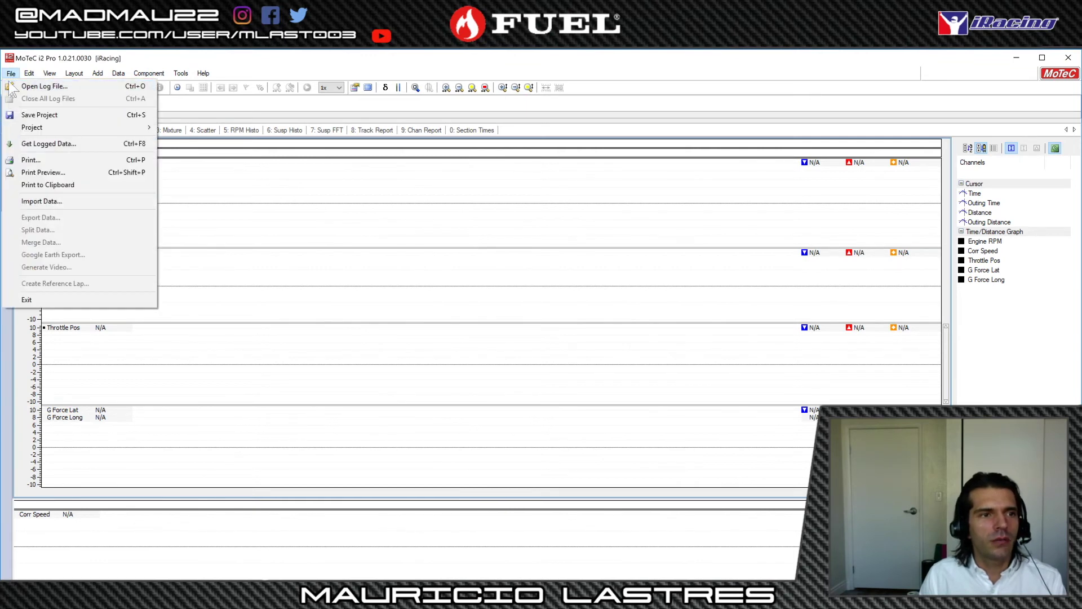
- Load the sample 'i2 data day' Calder log from Samples\Circuit into the iRacing project
key("Escape")
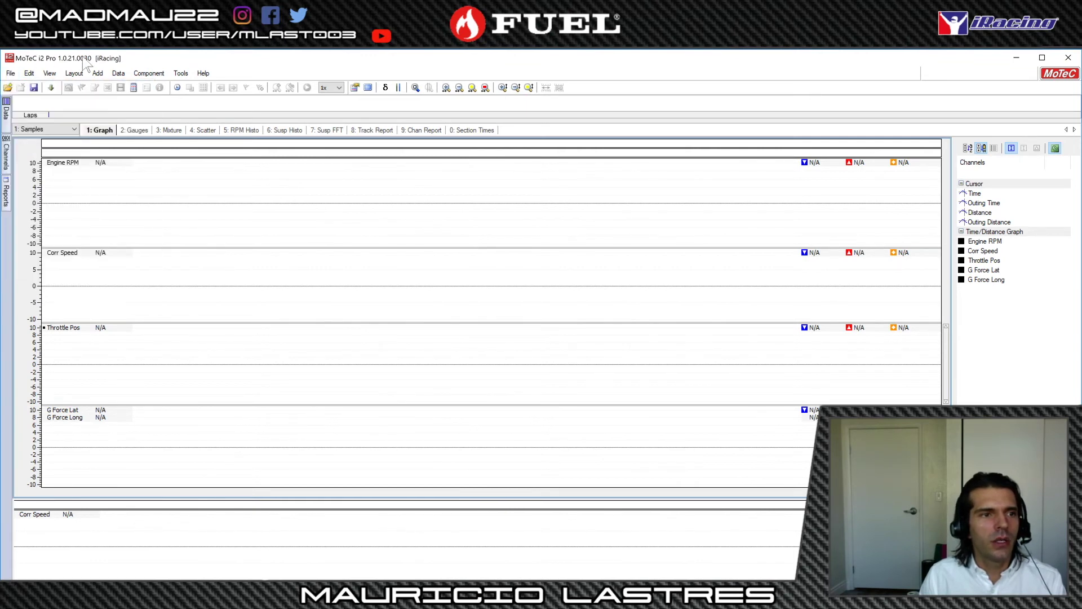
left_click(8, 88)
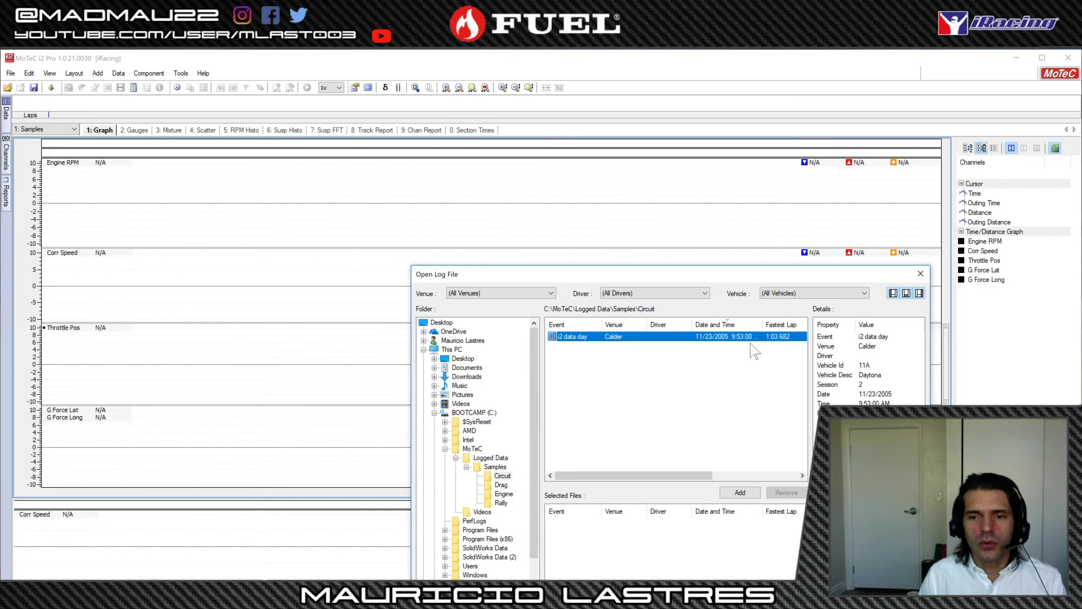
double_click(579, 341)
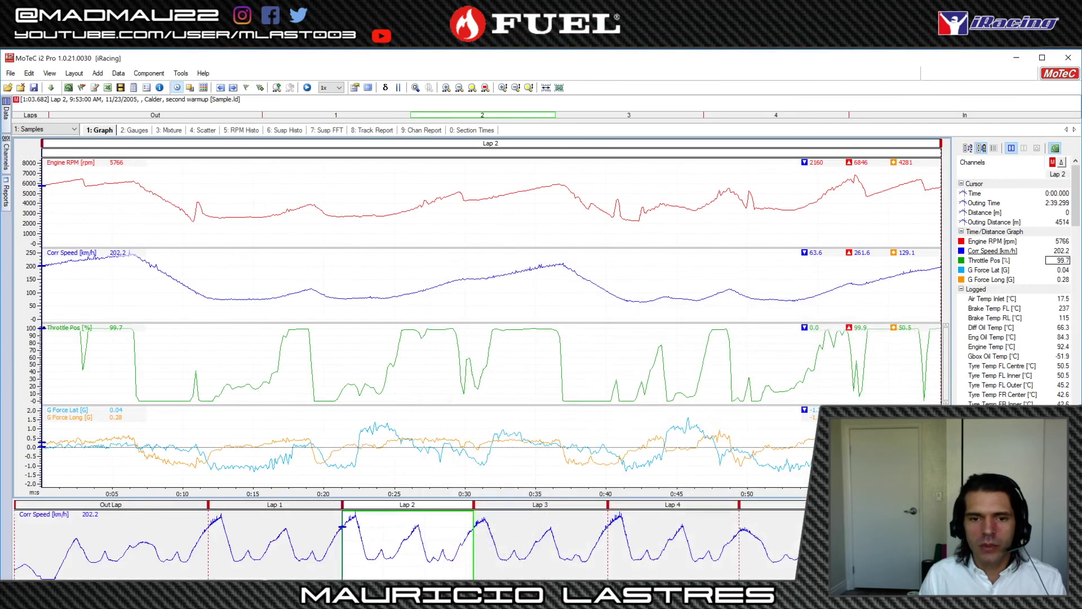
- Scrub the graph cursor back through the lap, then browse the Gauges, Mixture, Scatter, RPM Histo and Susp Histo worksheets
left_click_drag(522, 369, 52, 363)
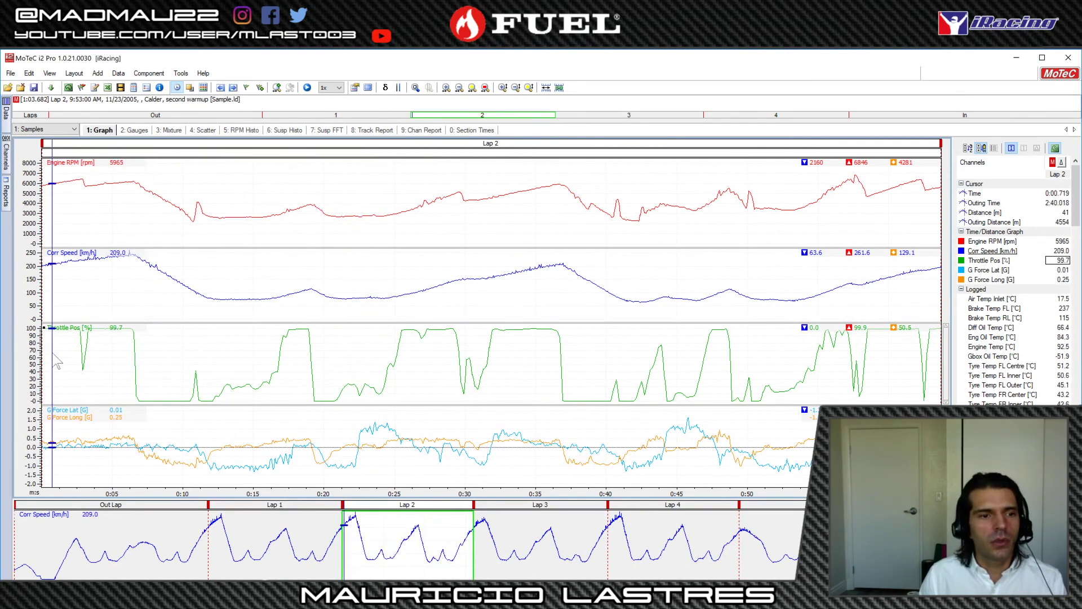
left_click(136, 133)
left_click(169, 130)
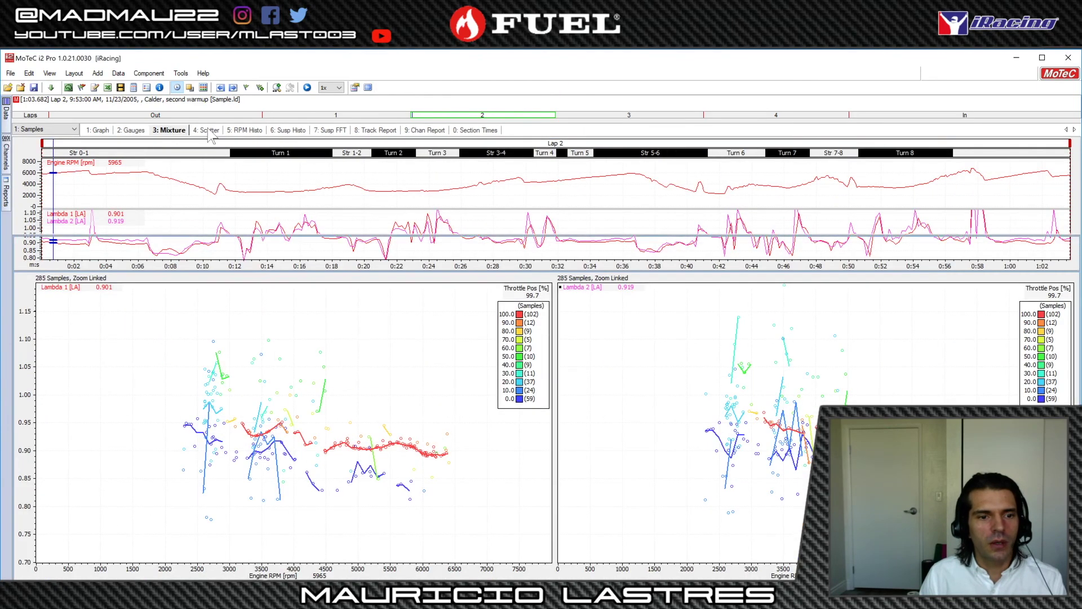
left_click(209, 131)
left_click(172, 130)
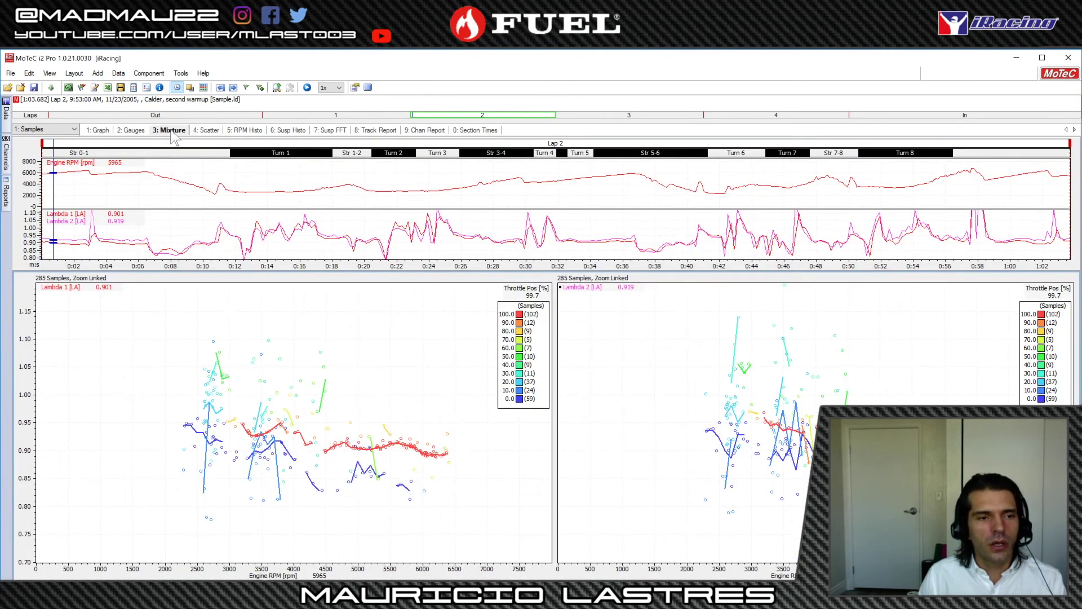
left_click(206, 131)
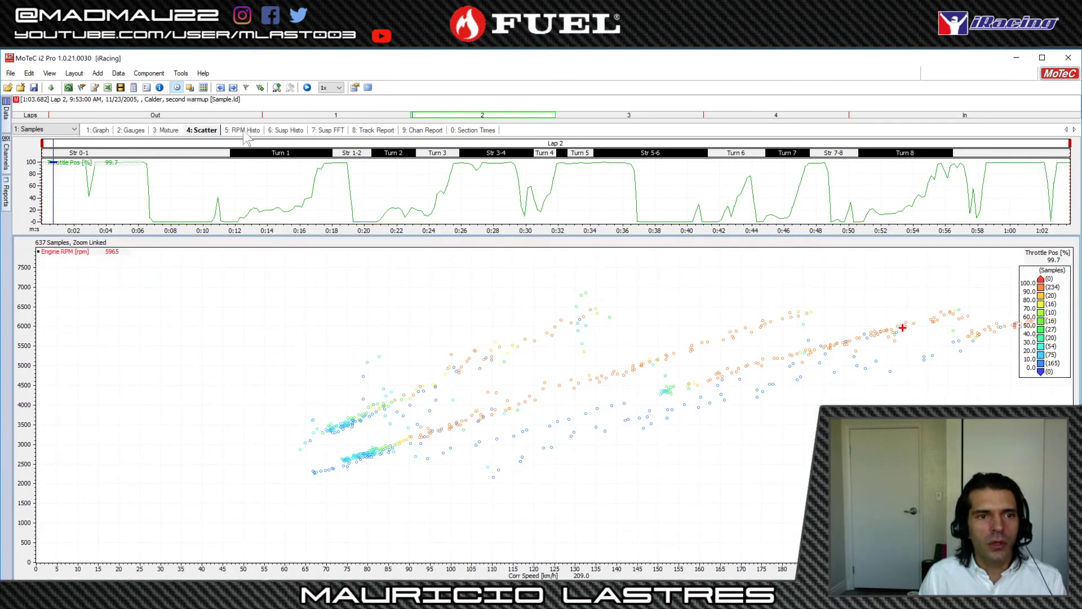
left_click(243, 131)
left_click(281, 131)
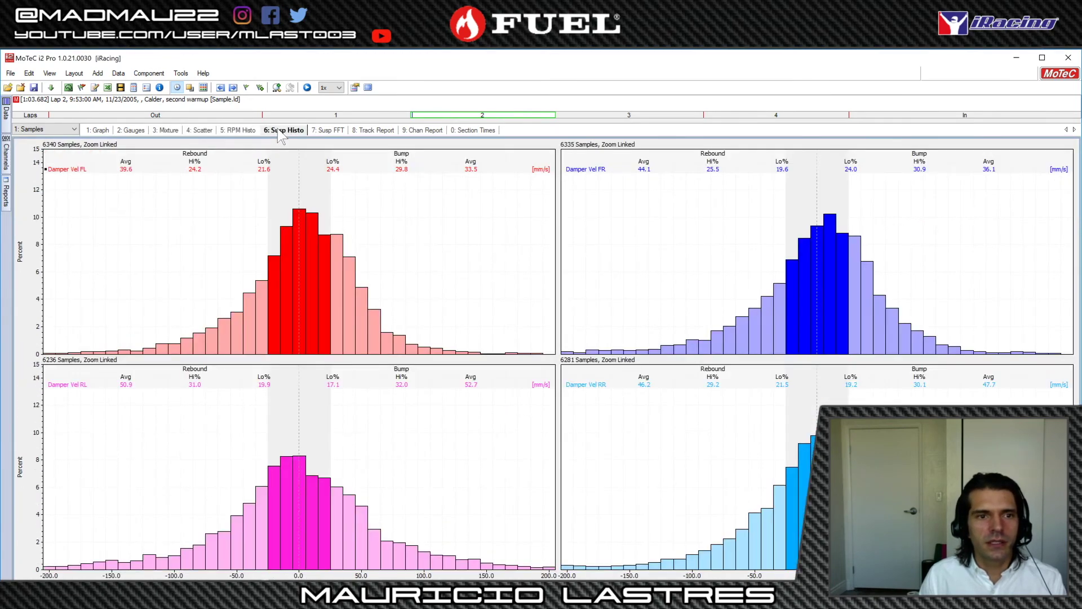
- Review the Susp FFT, Track Report, Chan Report and Section Times worksheets, then check Gauges at about 0:49
left_click(332, 131)
left_click(367, 131)
left_click(325, 132)
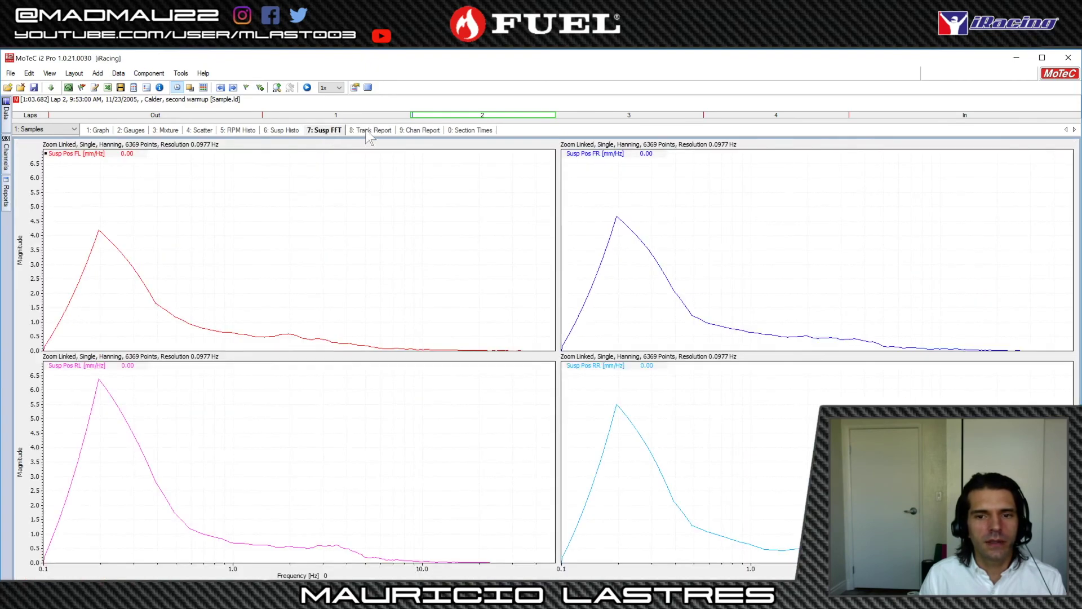
left_click(424, 131)
left_click(473, 131)
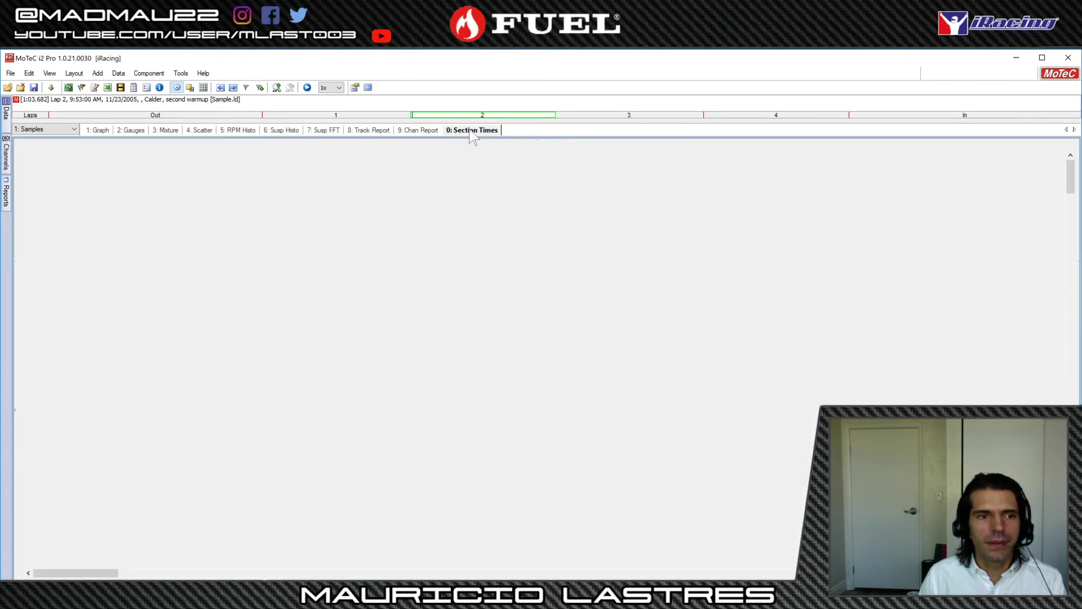
left_click(168, 130)
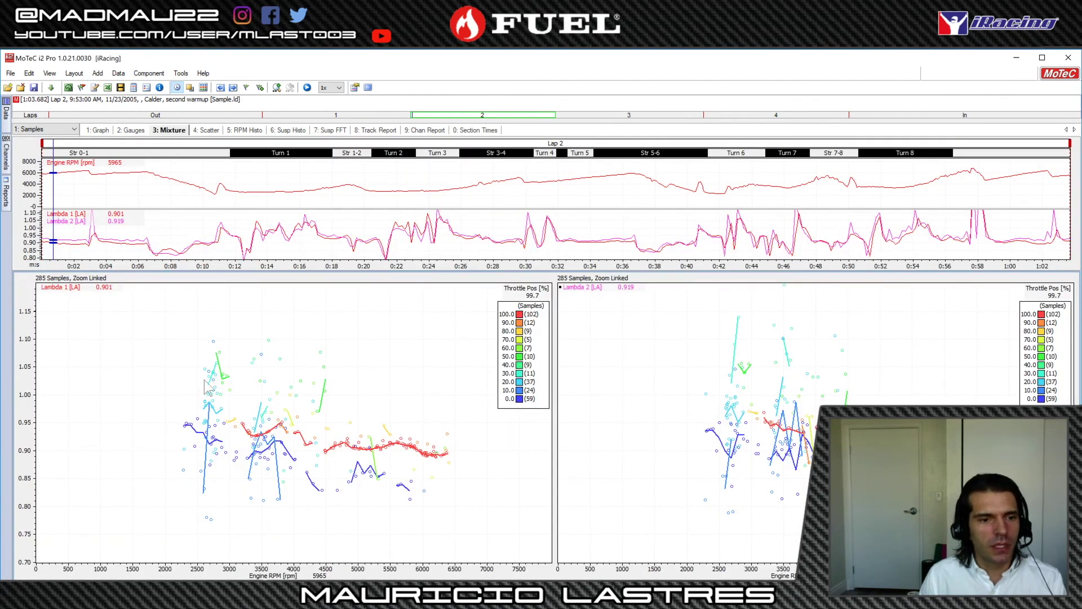
left_click(138, 130)
left_click_drag(208, 316, 738, 316)
- Back on the Graph worksheet, sweep the cursor through the lap and reopen the log file chooser
left_click(98, 130)
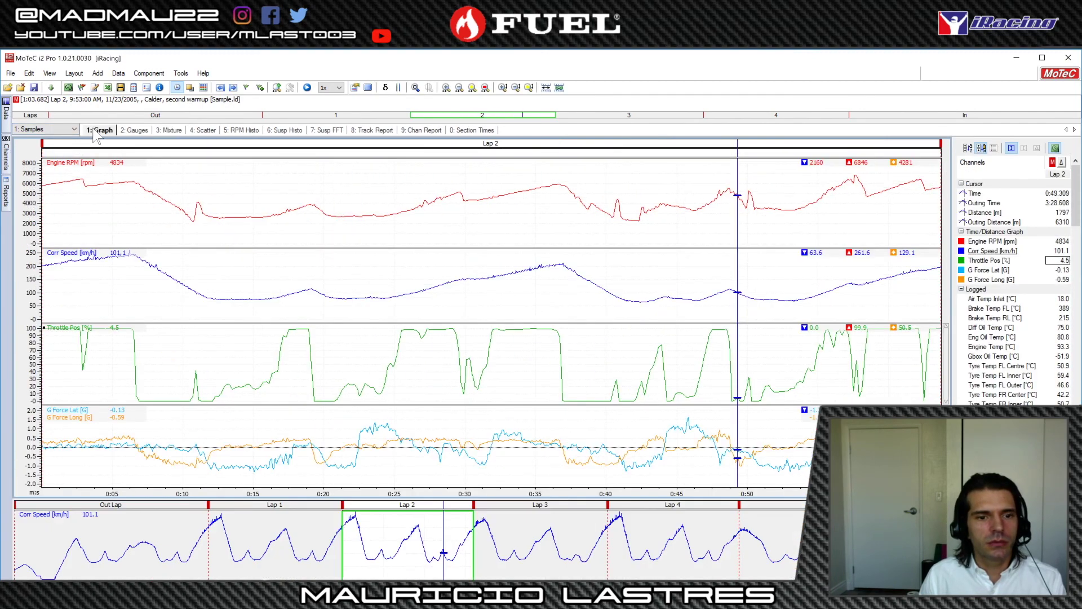
left_click_drag(271, 284, 828, 314)
left_click_drag(832, 375, 45, 429)
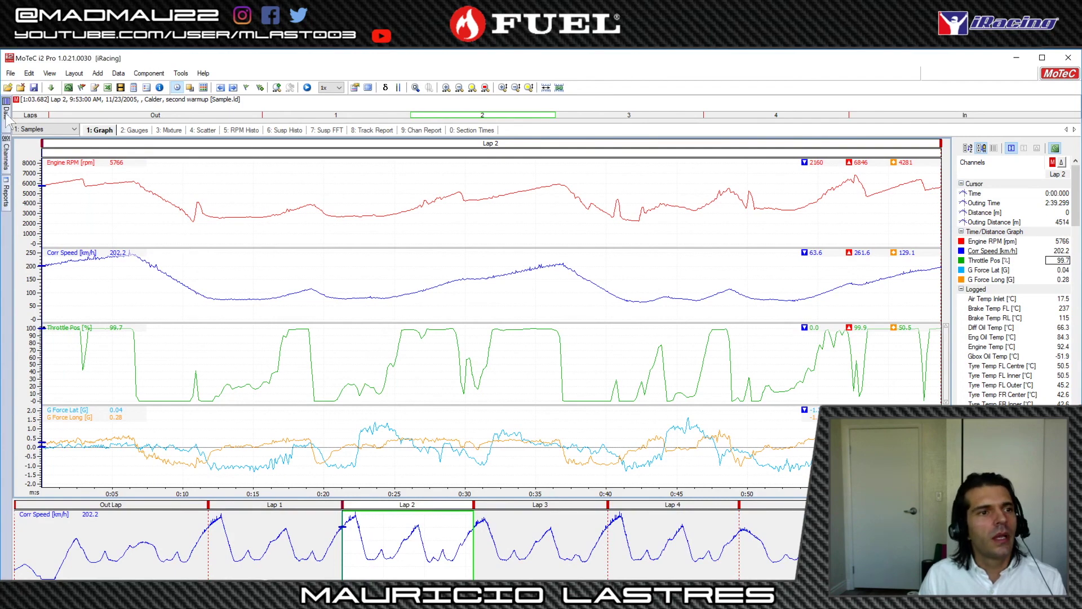
left_click(8, 87)
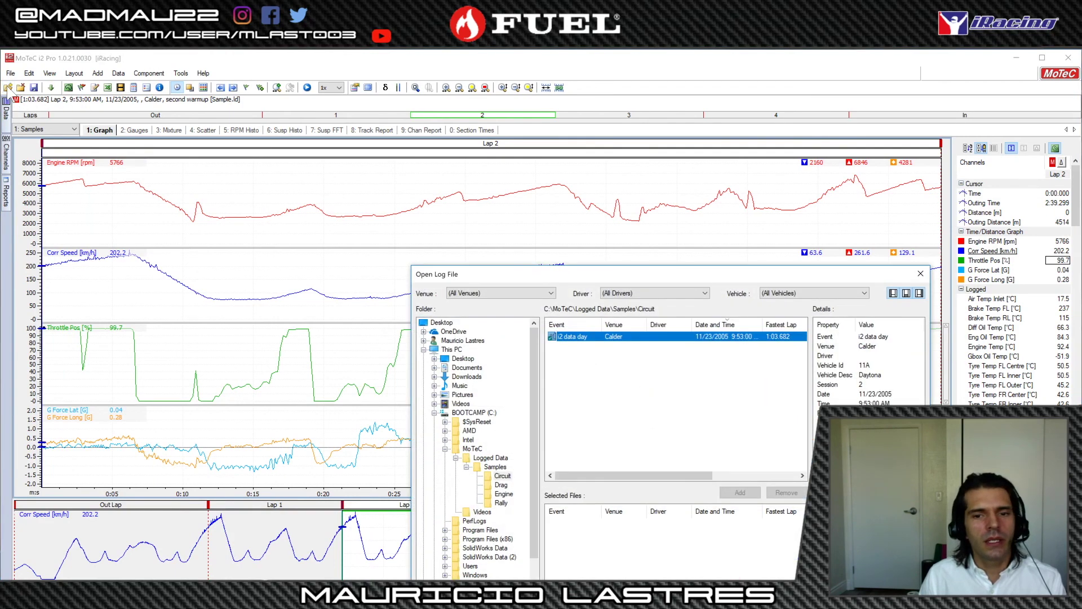